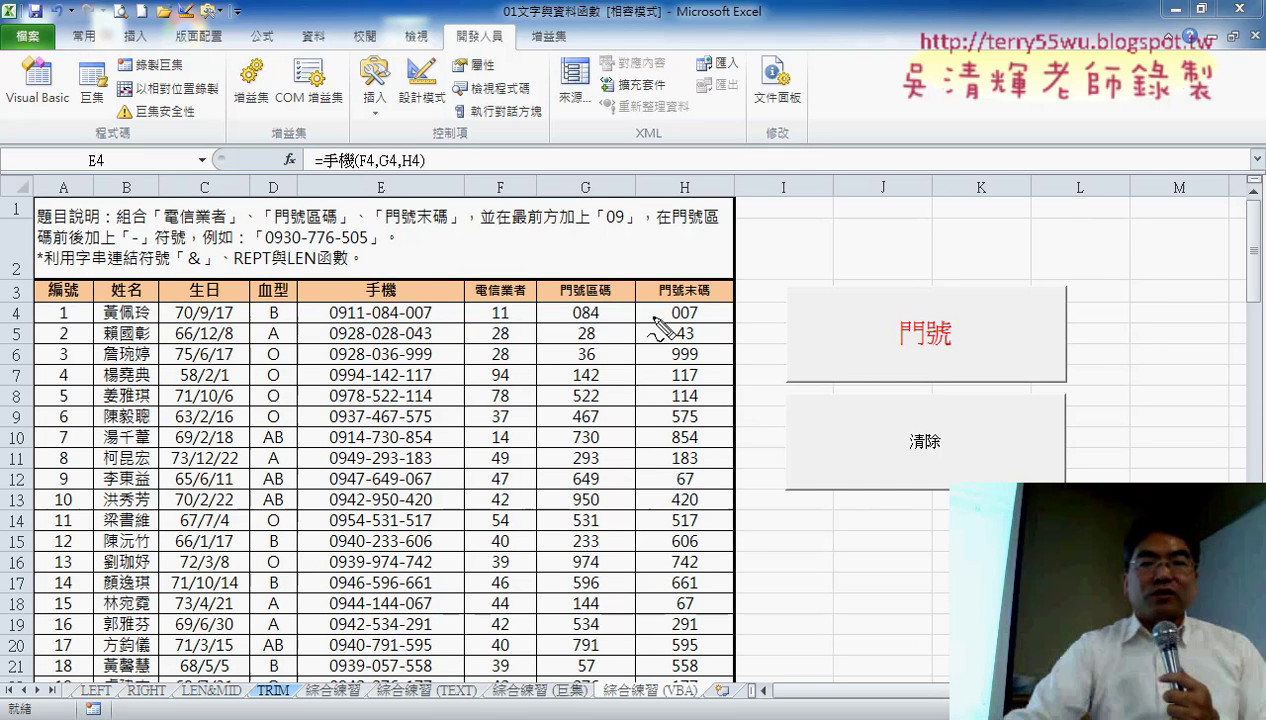
# Step: Annotate source cells F4:H4 and sketch the a(1,1), a(1,2) array notation, then erase the ink
pyautogui.moveTo(469, 328)
pyautogui.mouseDown()
pyautogui.moveTo(470, 291)
pyautogui.moveTo(712, 300)
pyautogui.mouseUp()
pyautogui.moveTo(490, 323); pyautogui.dragTo(710, 330)
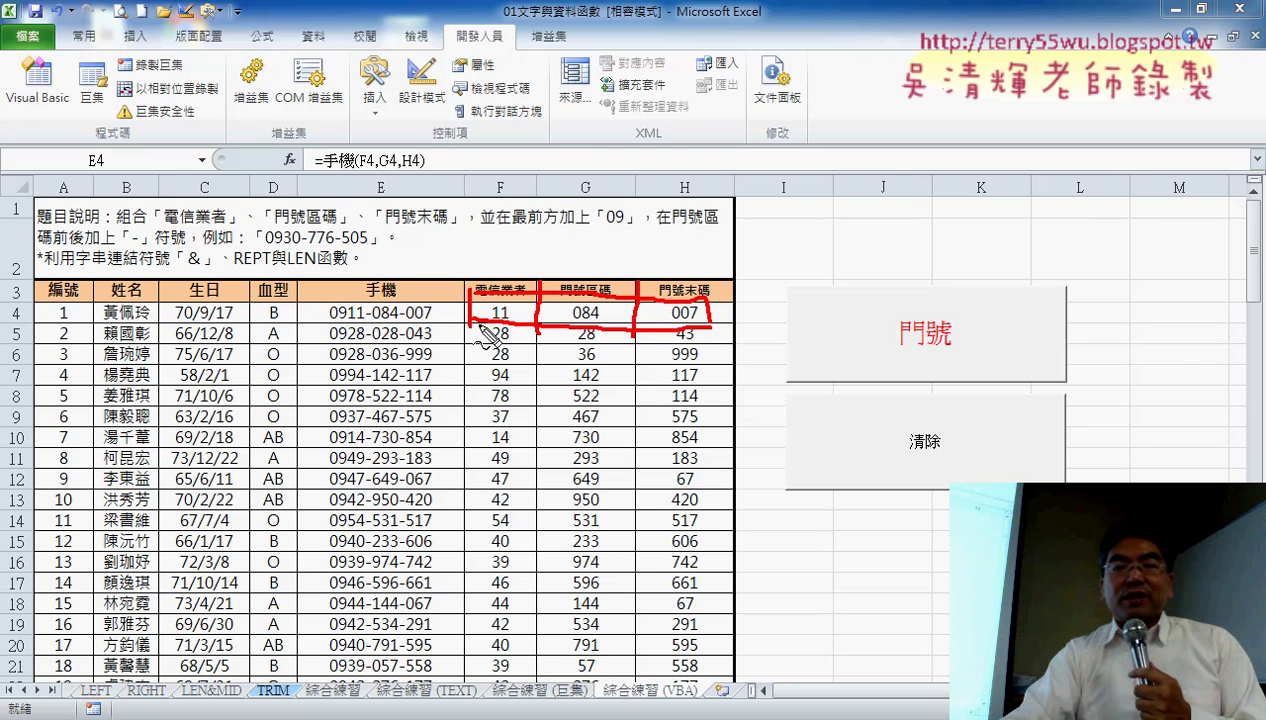
pyautogui.moveTo(313, 313)
pyautogui.mouseDown()
pyautogui.moveTo(380, 298)
pyautogui.moveTo(430, 314)
pyautogui.mouseUp()
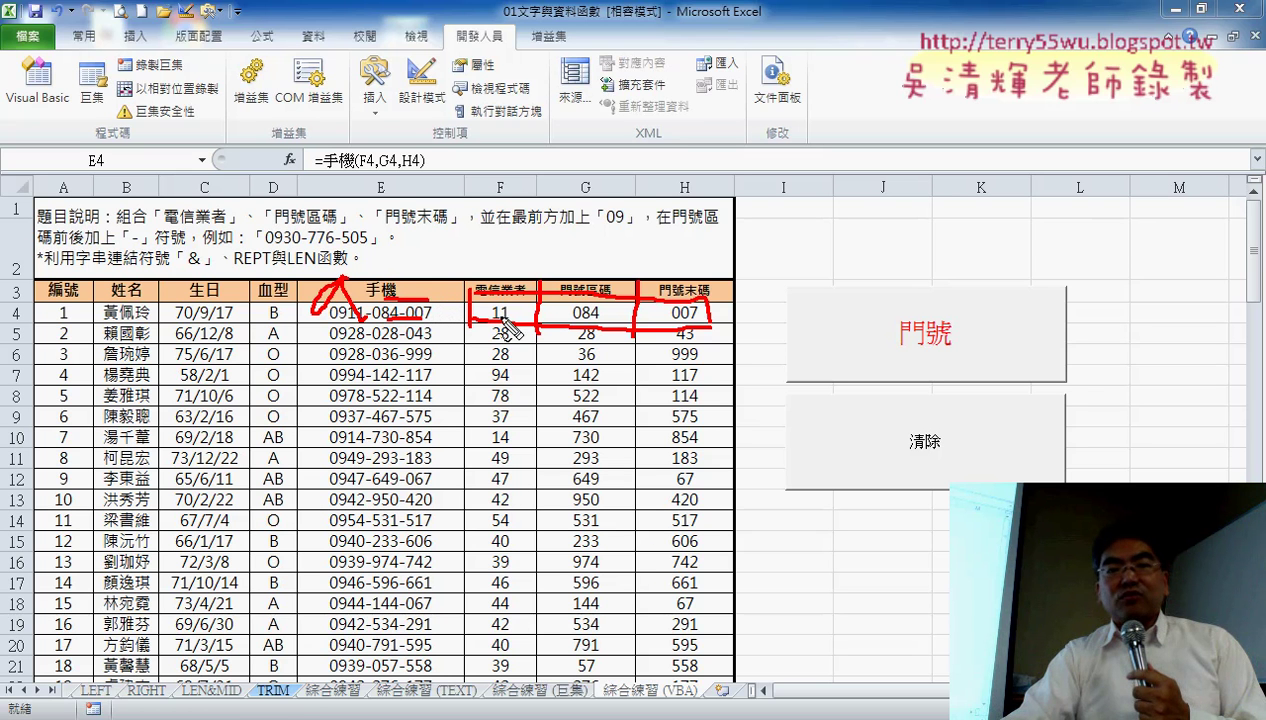
pyautogui.moveTo(500, 333); pyautogui.dragTo(497, 328)
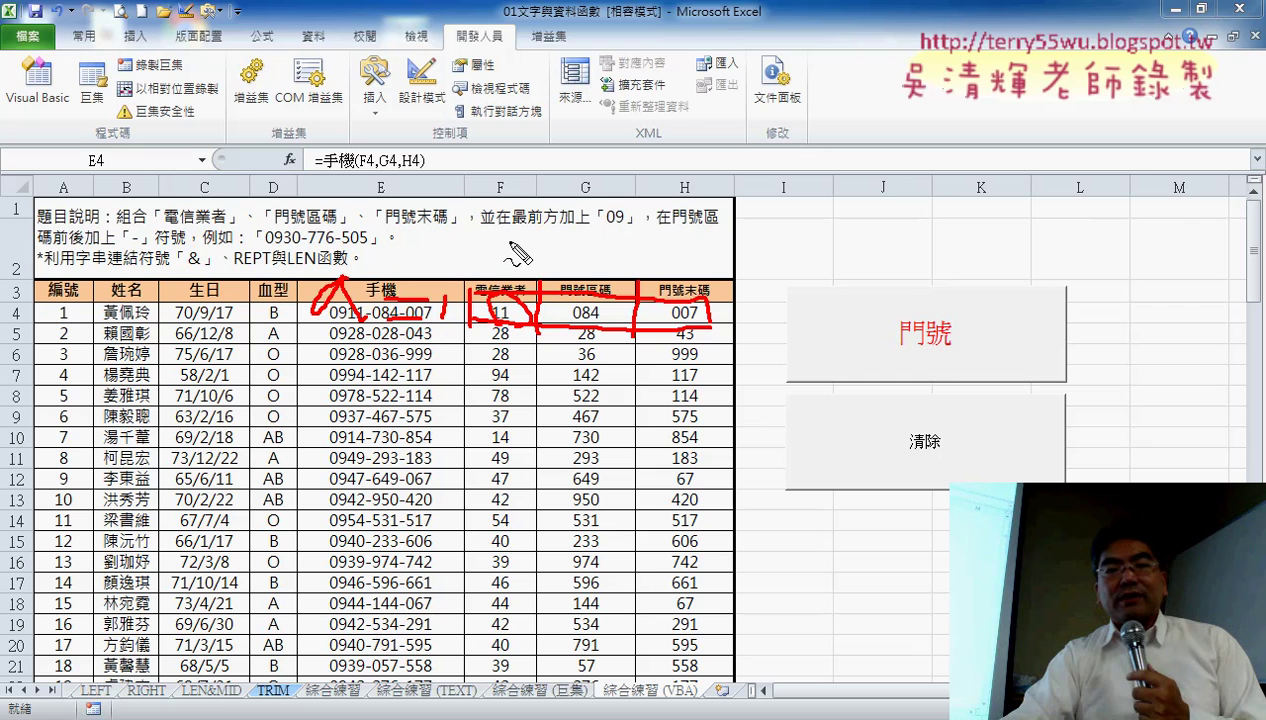
pyautogui.moveTo(510, 243); pyautogui.dragTo(507, 265)
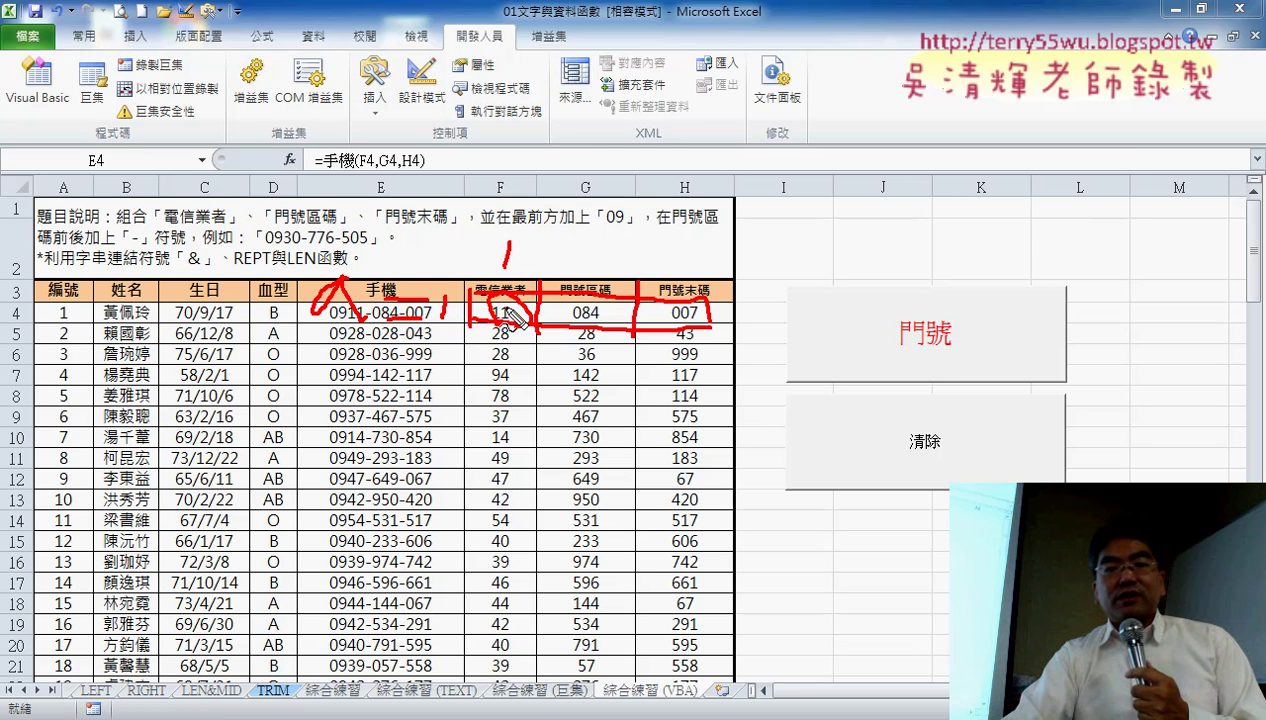
pyautogui.moveTo(474, 392)
pyautogui.mouseDown()
pyautogui.moveTo(450, 425)
pyautogui.moveTo(497, 433)
pyautogui.mouseUp()
pyautogui.moveTo(565, 392); pyautogui.dragTo(549, 432)
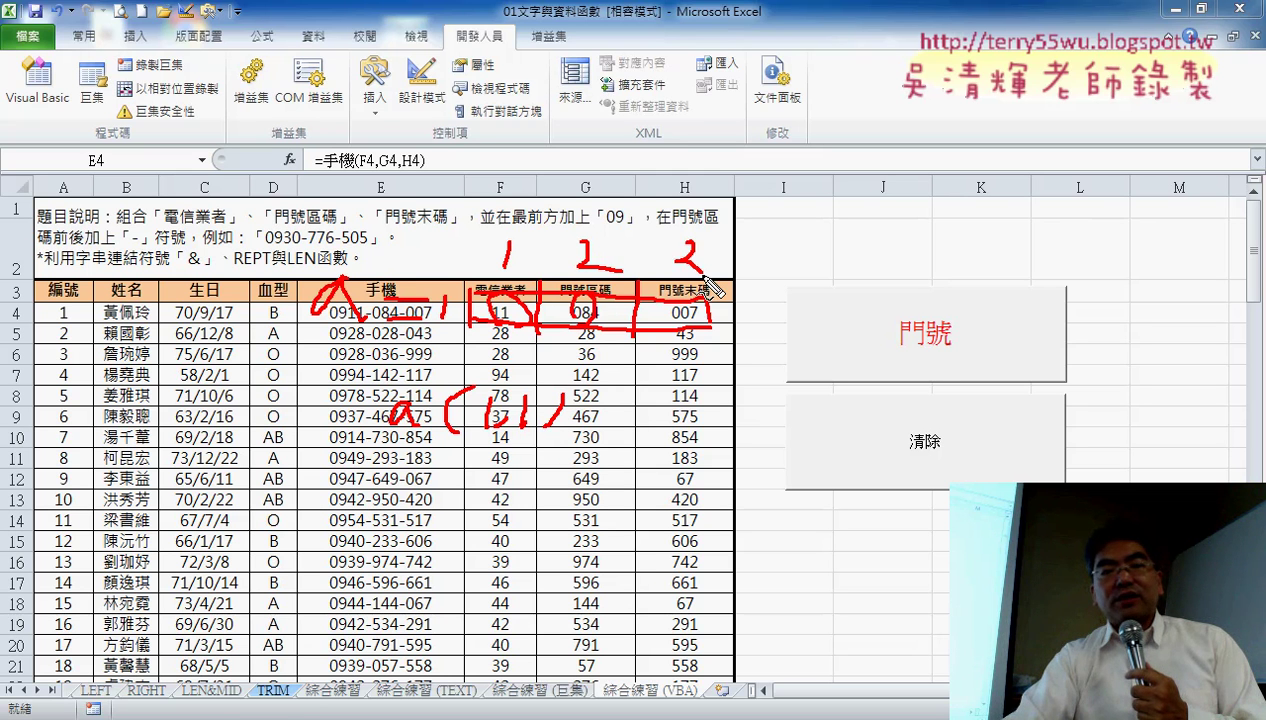
pyautogui.moveTo(712, 286); pyautogui.dragTo(684, 298)
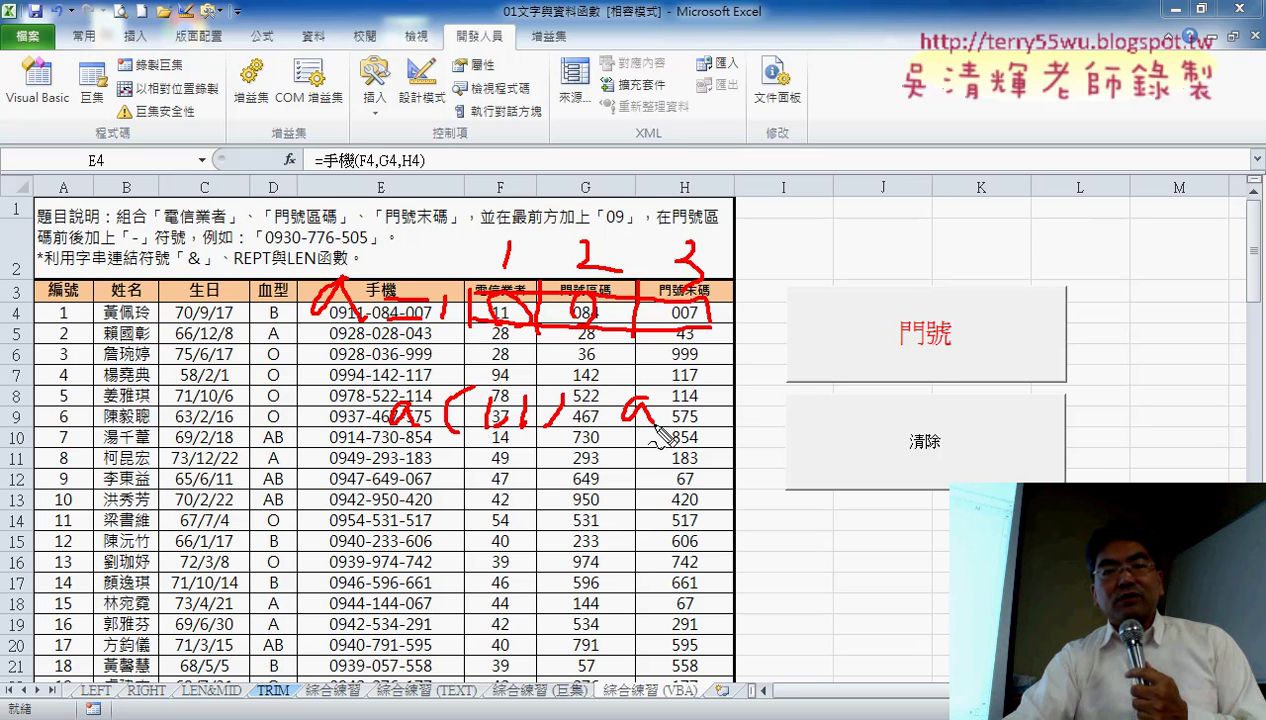
pyautogui.moveTo(692, 380); pyautogui.dragTo(680, 436)
pyautogui.moveTo(750, 392); pyautogui.dragTo(780, 426)
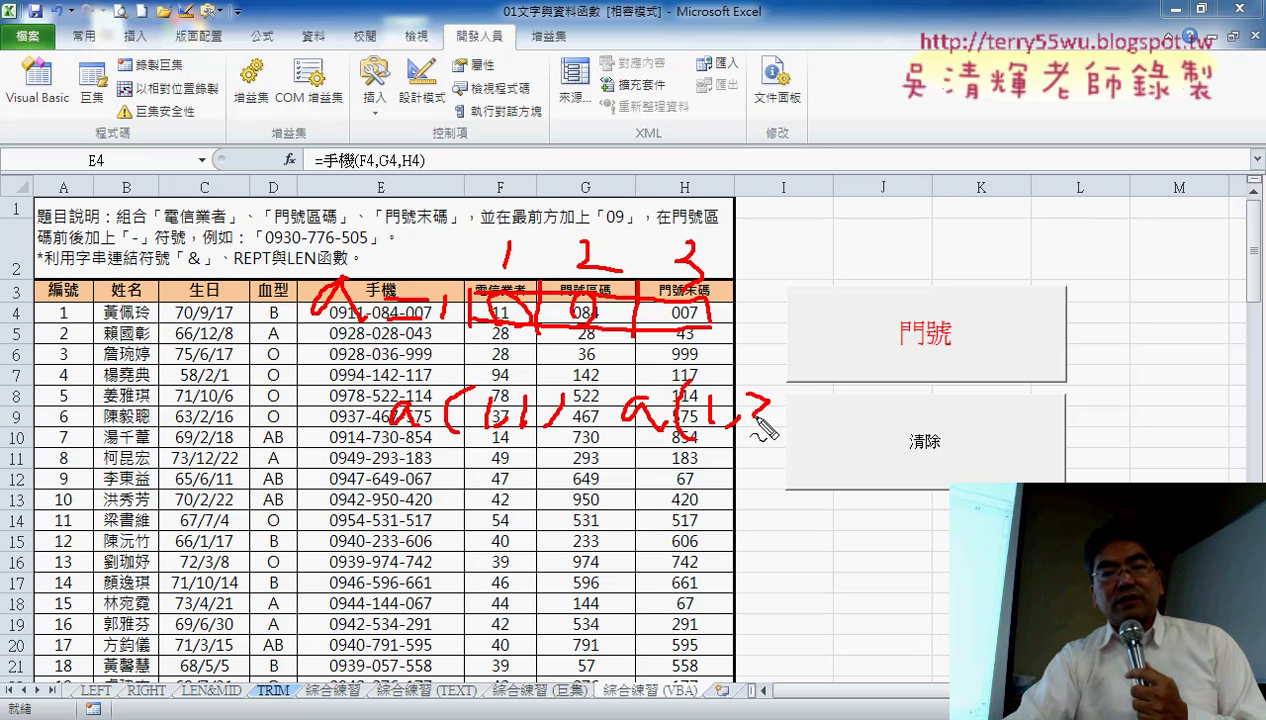
pyautogui.moveTo(796, 378); pyautogui.dragTo(786, 432)
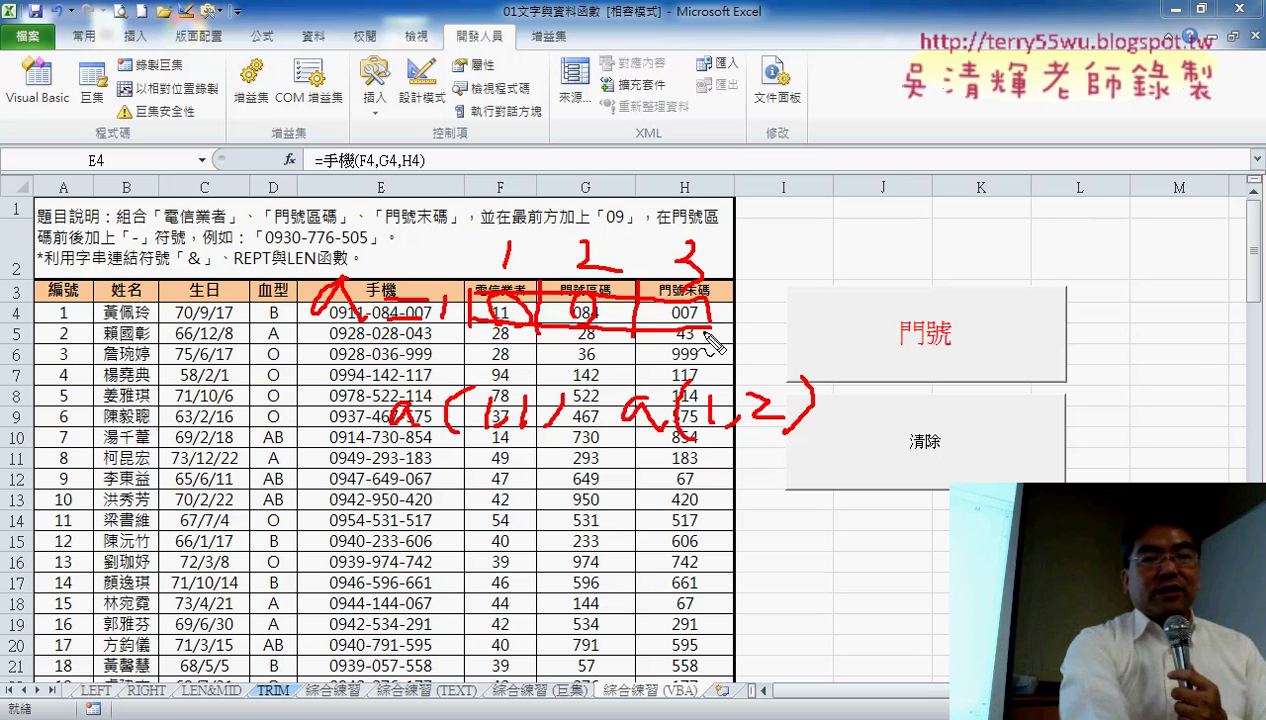
pyautogui.press('Escape')
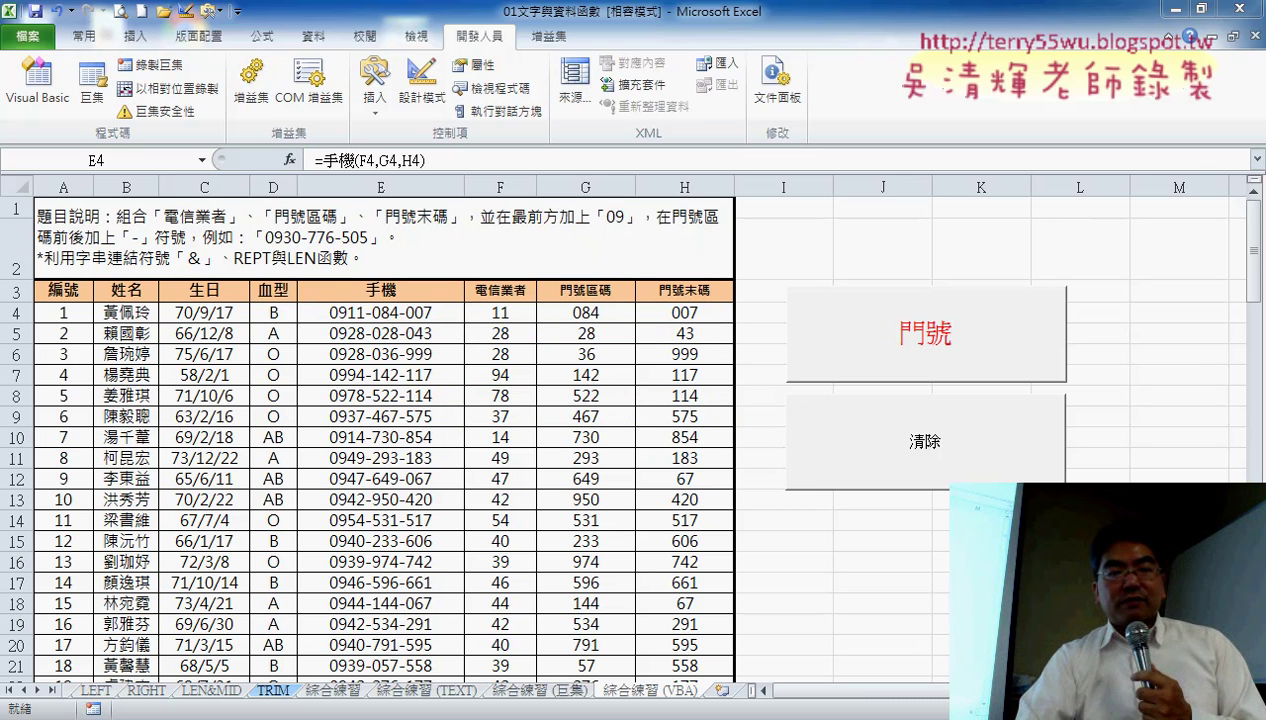
# Step: In the VBA editor, paste a copy of the whole 手機 function below its End Function
pyautogui.click(464, 321)
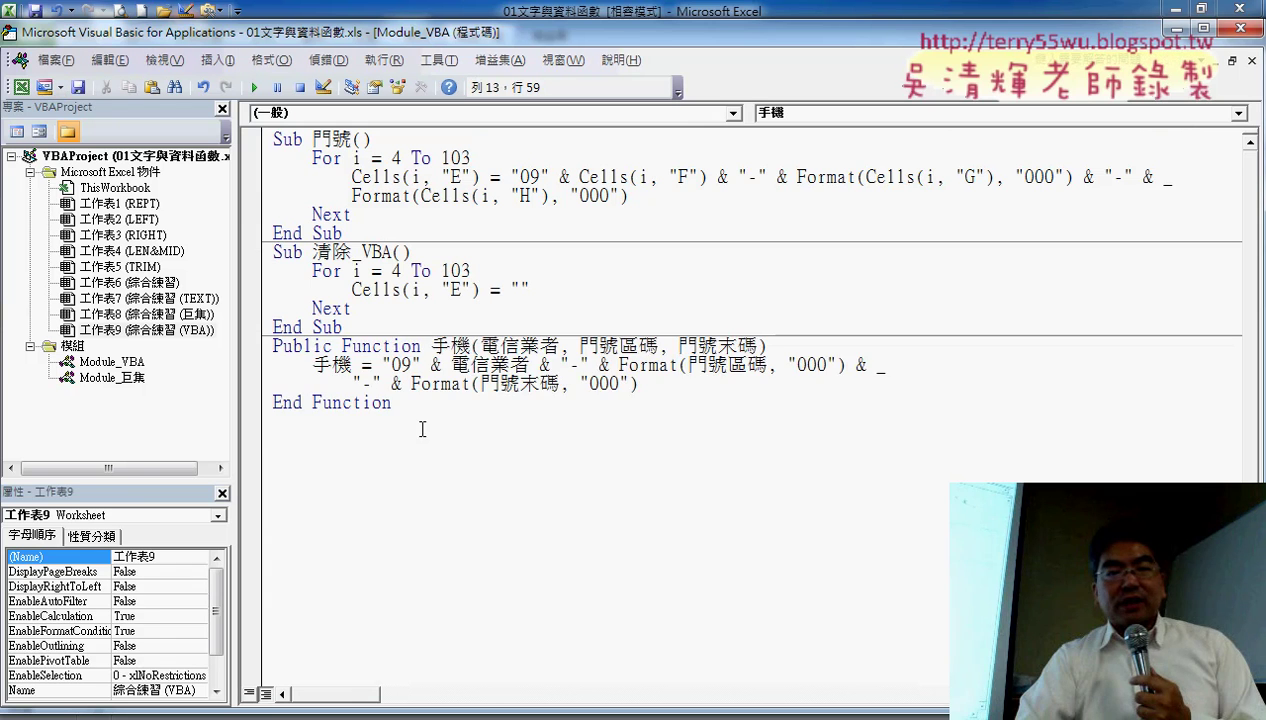
pyautogui.moveTo(422, 429); pyautogui.dragTo(262, 352)
pyautogui.hotkey('ctrl', 'c')
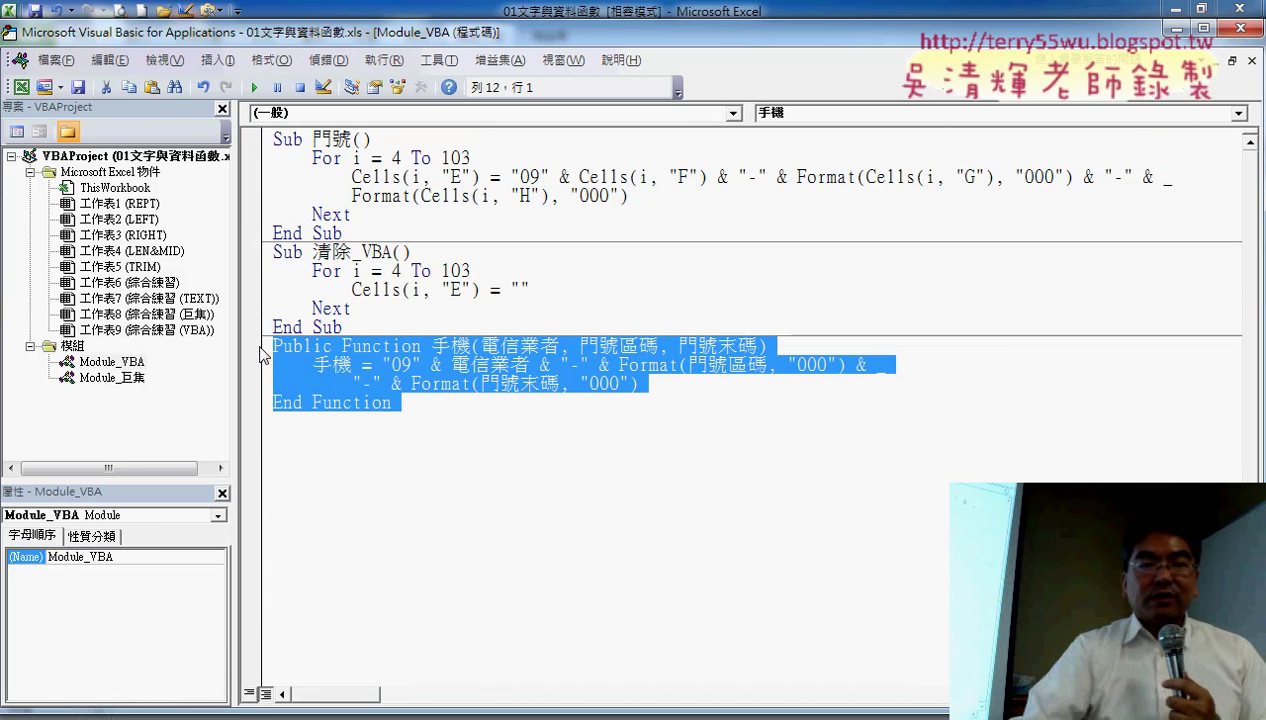
pyautogui.click(297, 480)
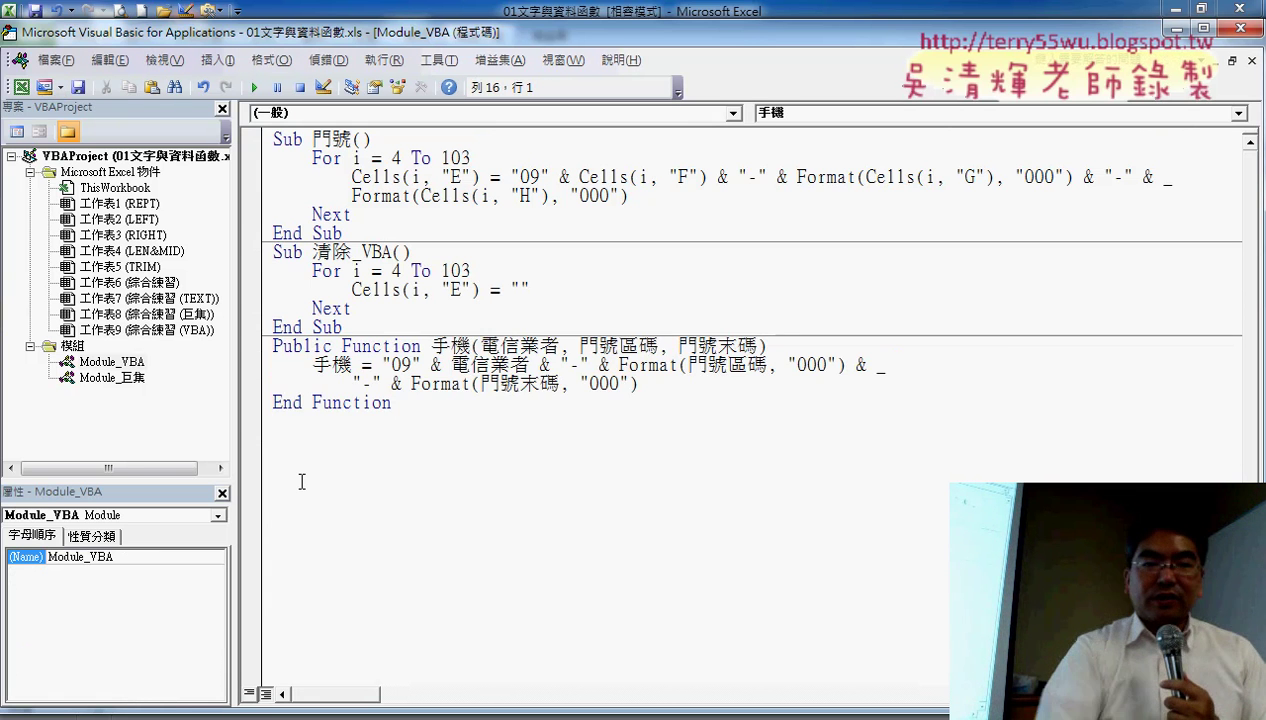
pyautogui.hotkey('ctrl', 'v')
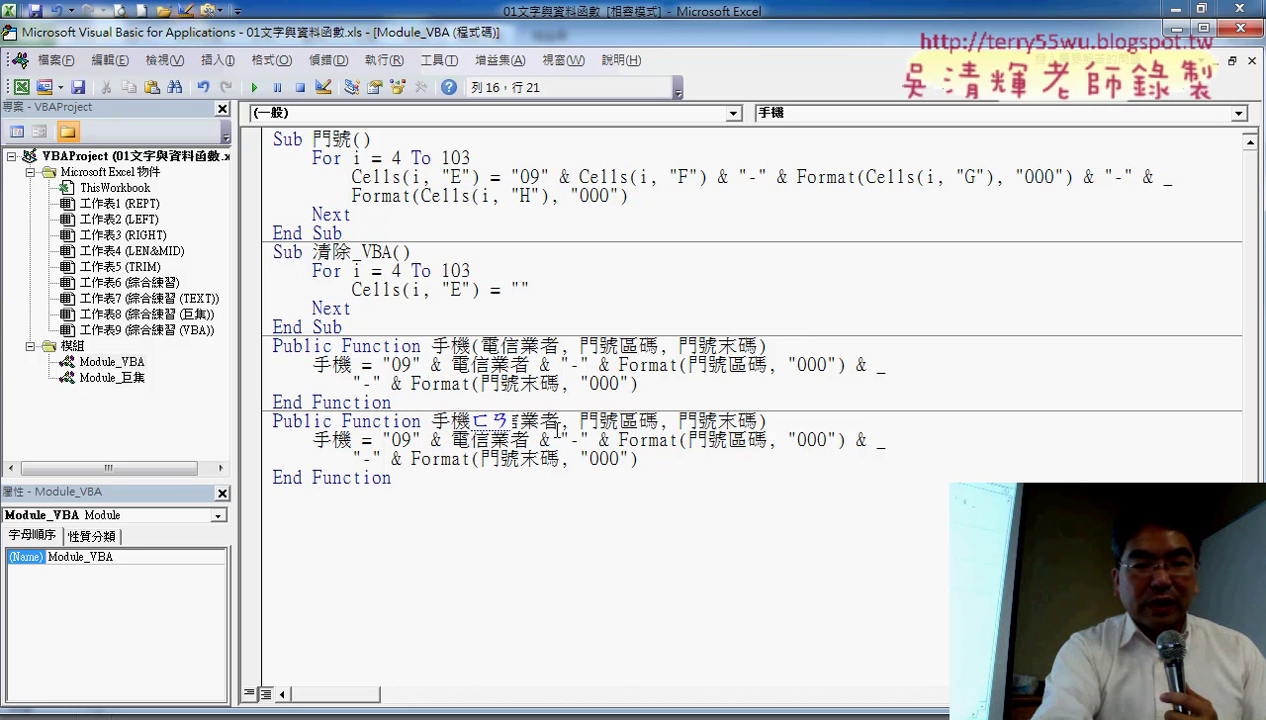
# Step: Rename the second function header from 手機 to 手機範圍
pyautogui.press('4')
pyautogui.press('Return')
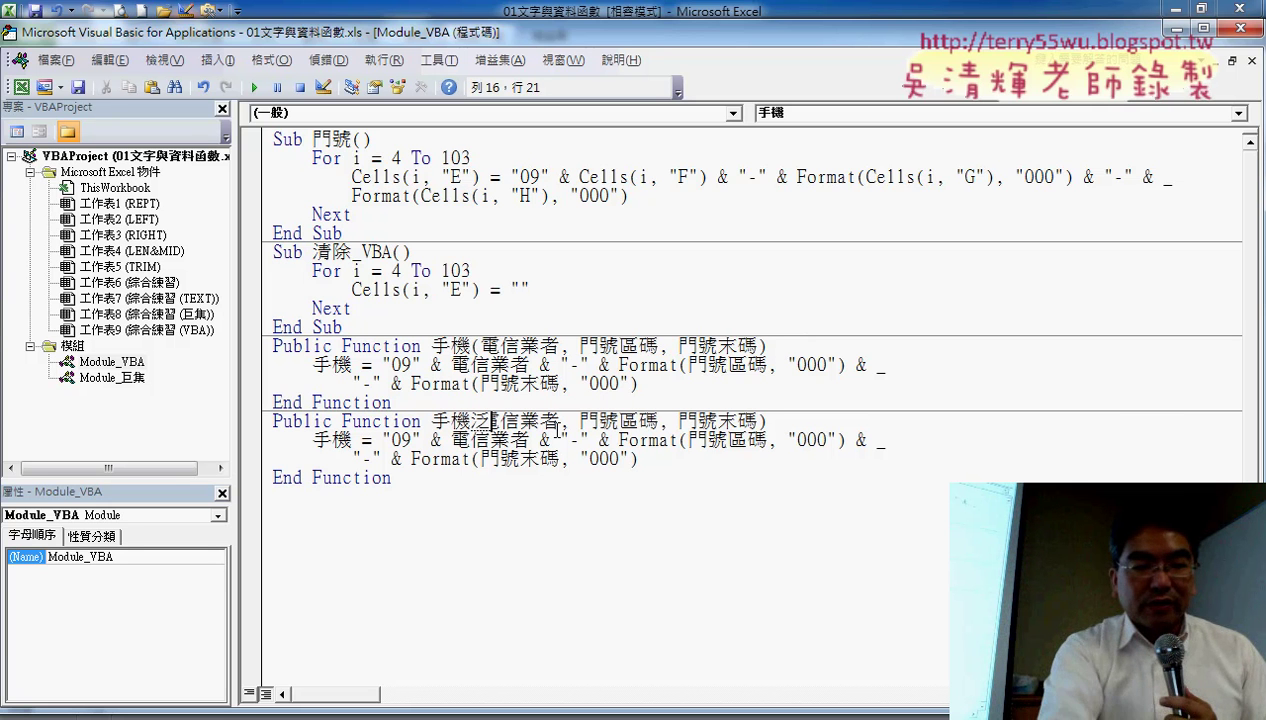
pyautogui.press('BackSpace')
pyautogui.write('範圍')
pyautogui.press('Return')
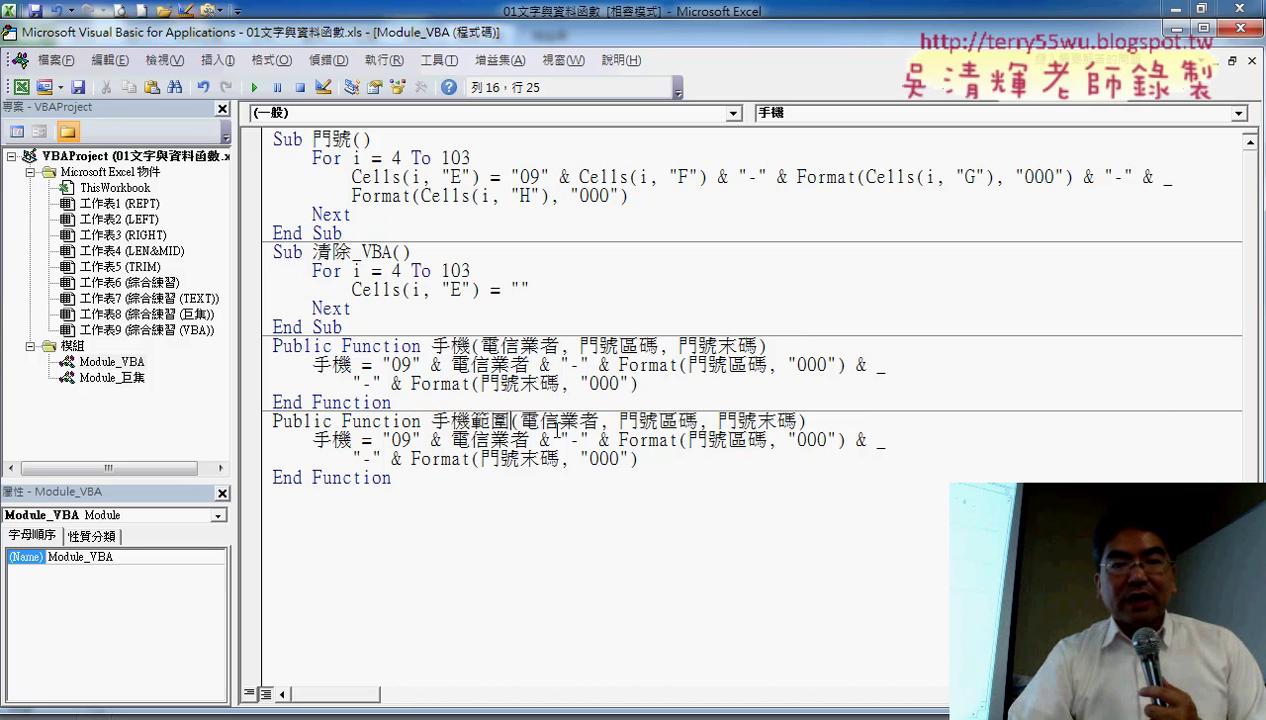
# Step: Copy 範圍 onto the return-value line so it assigns to 手機範圍
pyautogui.moveTo(471, 418); pyautogui.dragTo(491, 418)
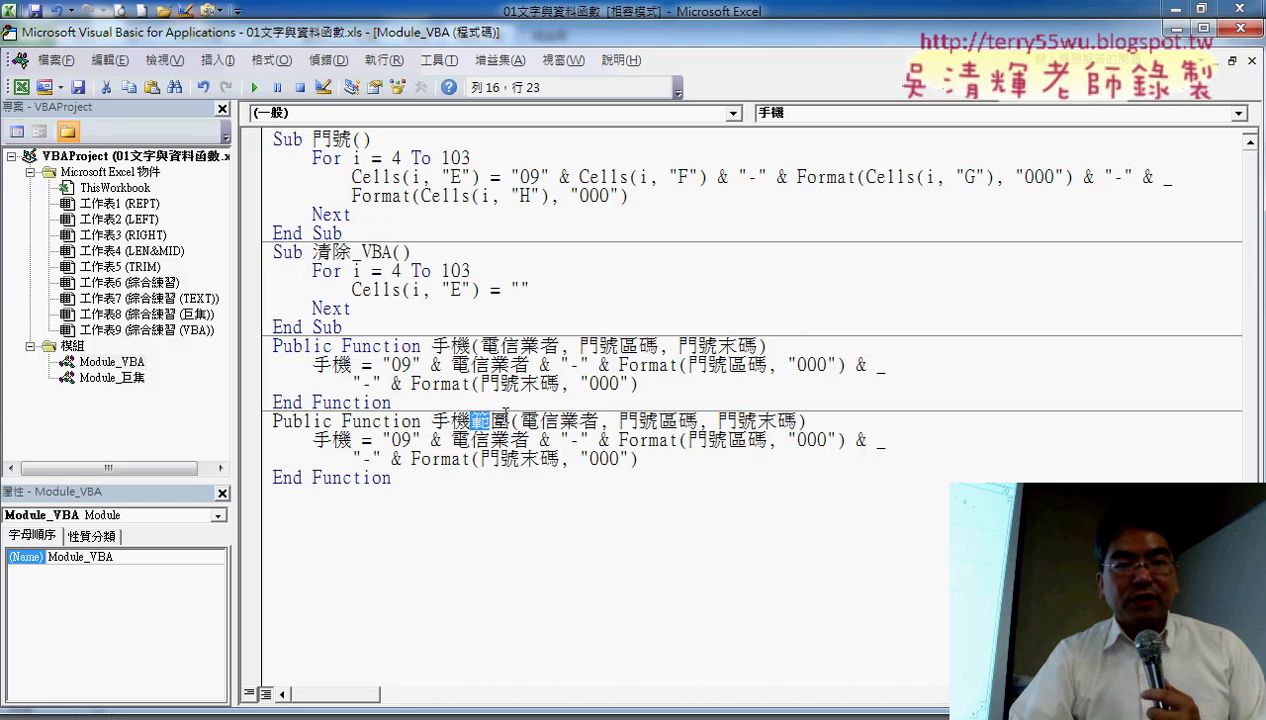
pyautogui.rightClick(504, 433)
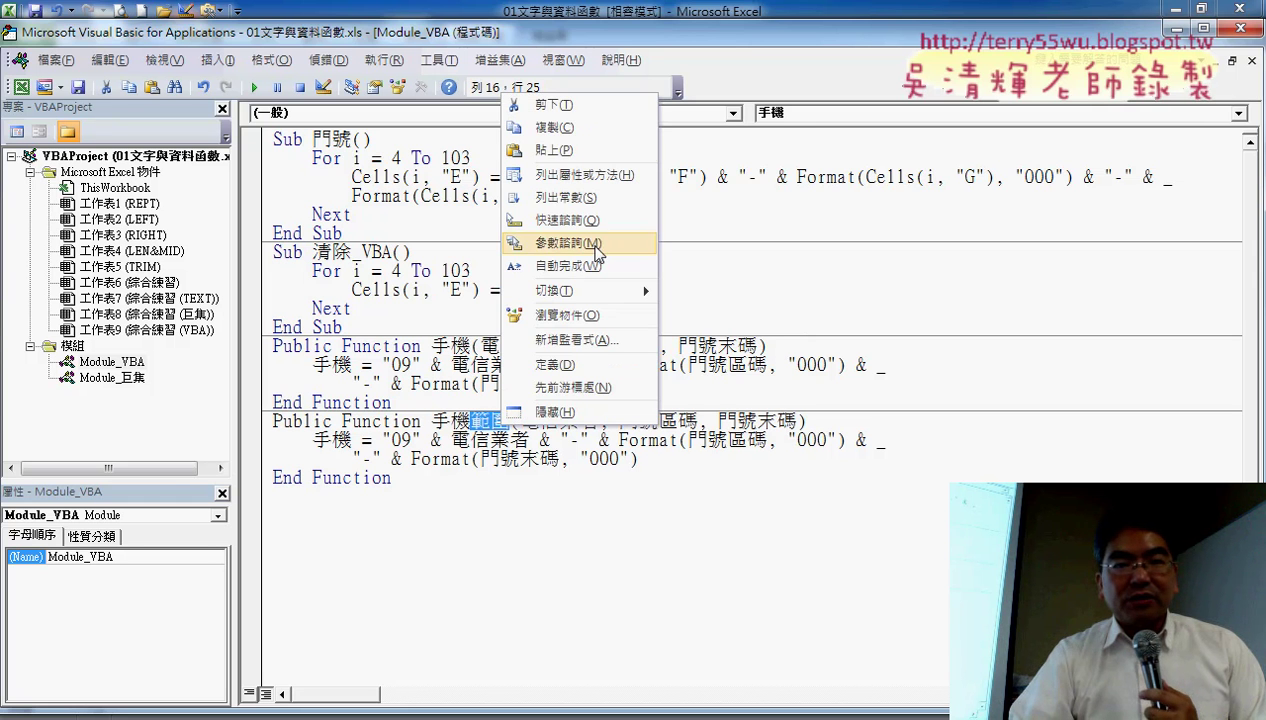
pyautogui.click(590, 130)
pyautogui.click(350, 440)
pyautogui.rightClick(350, 440)
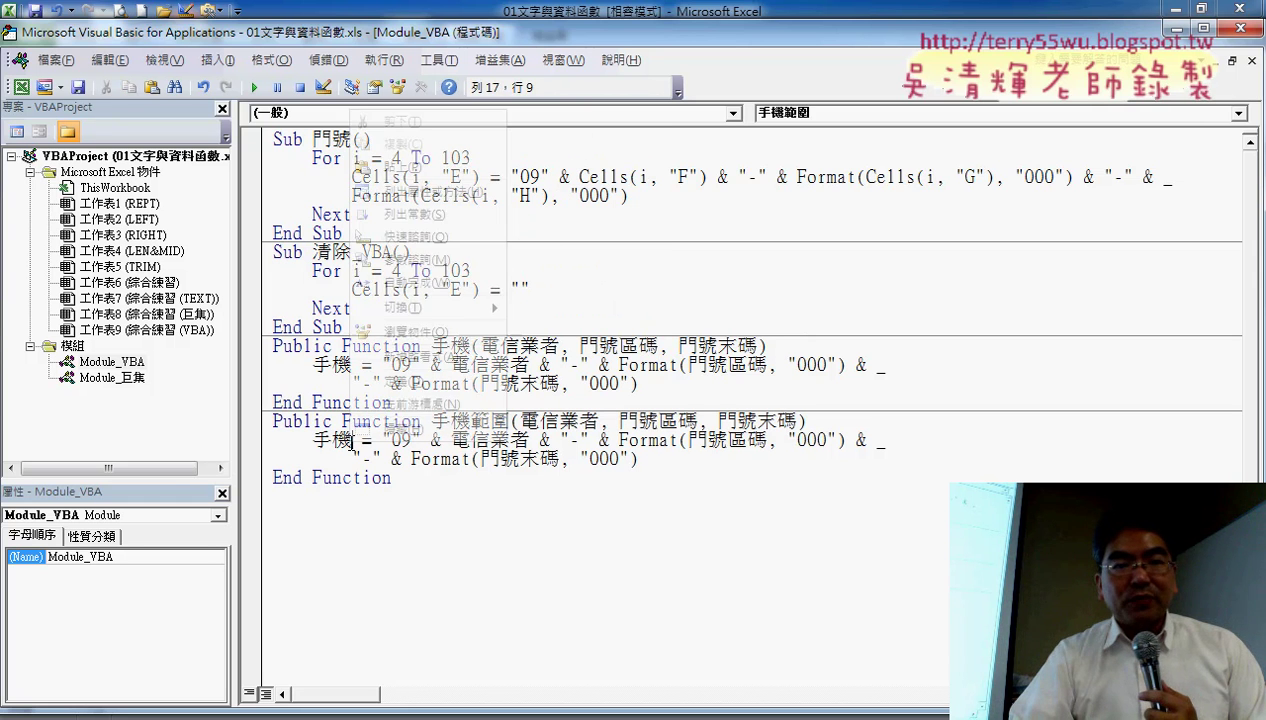
pyautogui.click(434, 174)
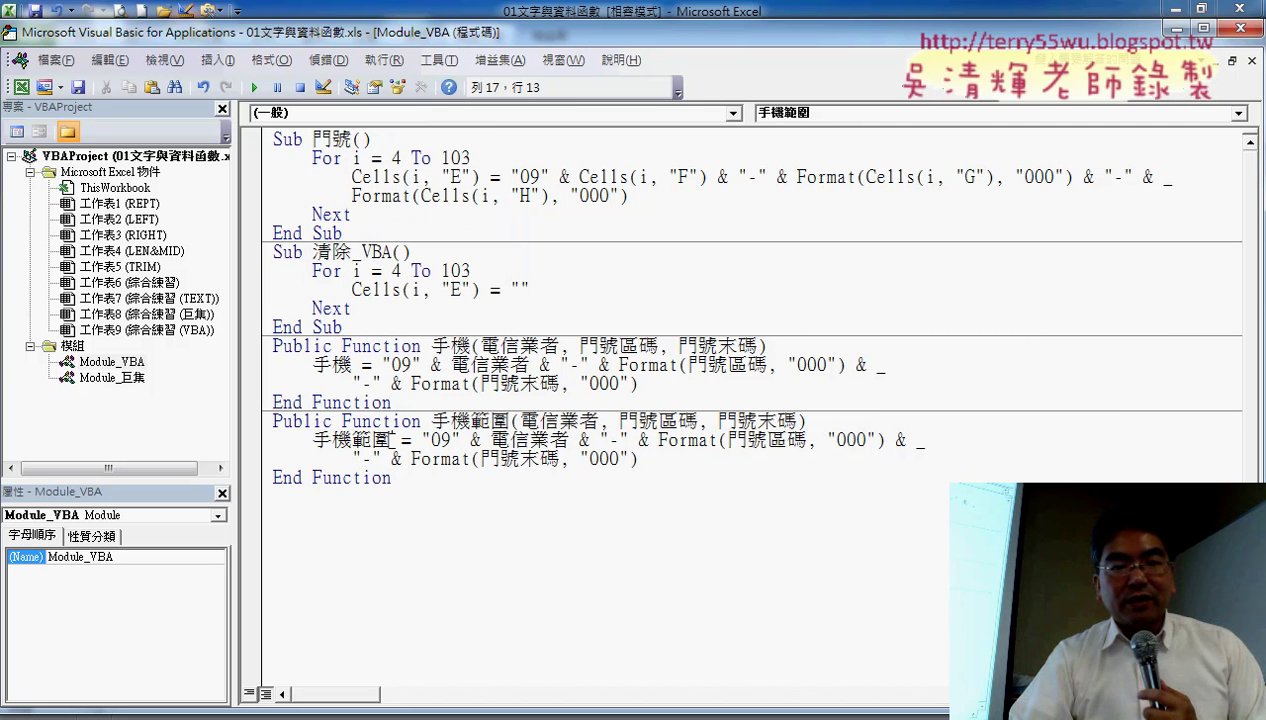
pyautogui.moveTo(390, 440); pyautogui.dragTo(314, 442)
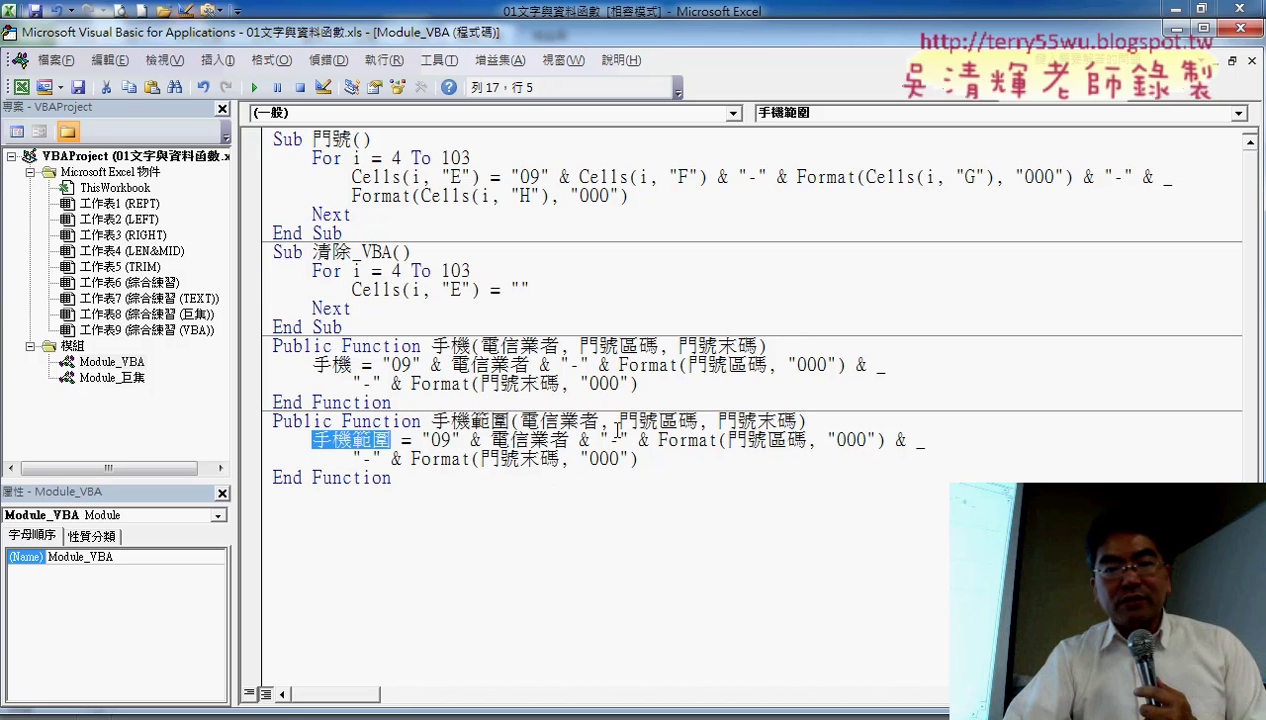
# Step: Delete the 門號區碼 and 門號末碼 parameters, rename 電信業者 to 電信業者範圍, and open a blank line below
pyautogui.moveTo(599, 421); pyautogui.dragTo(757, 421)
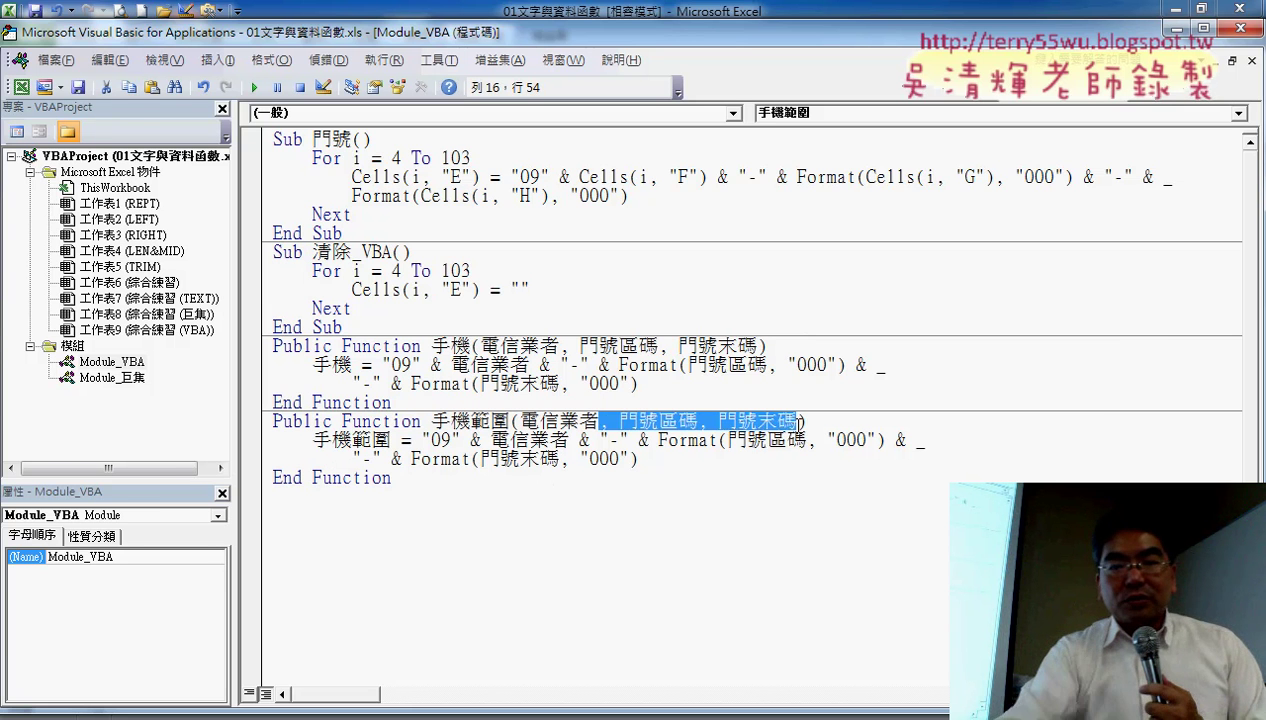
pyautogui.press('Delete')
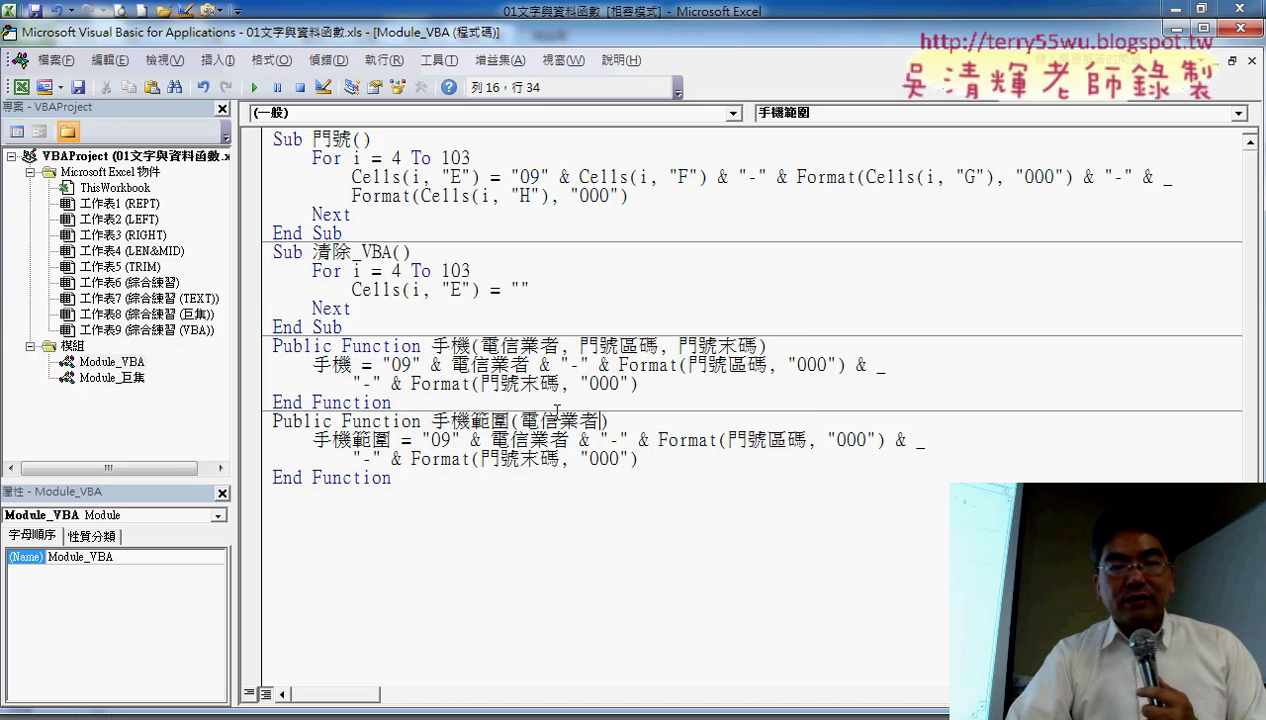
pyautogui.click(491, 420)
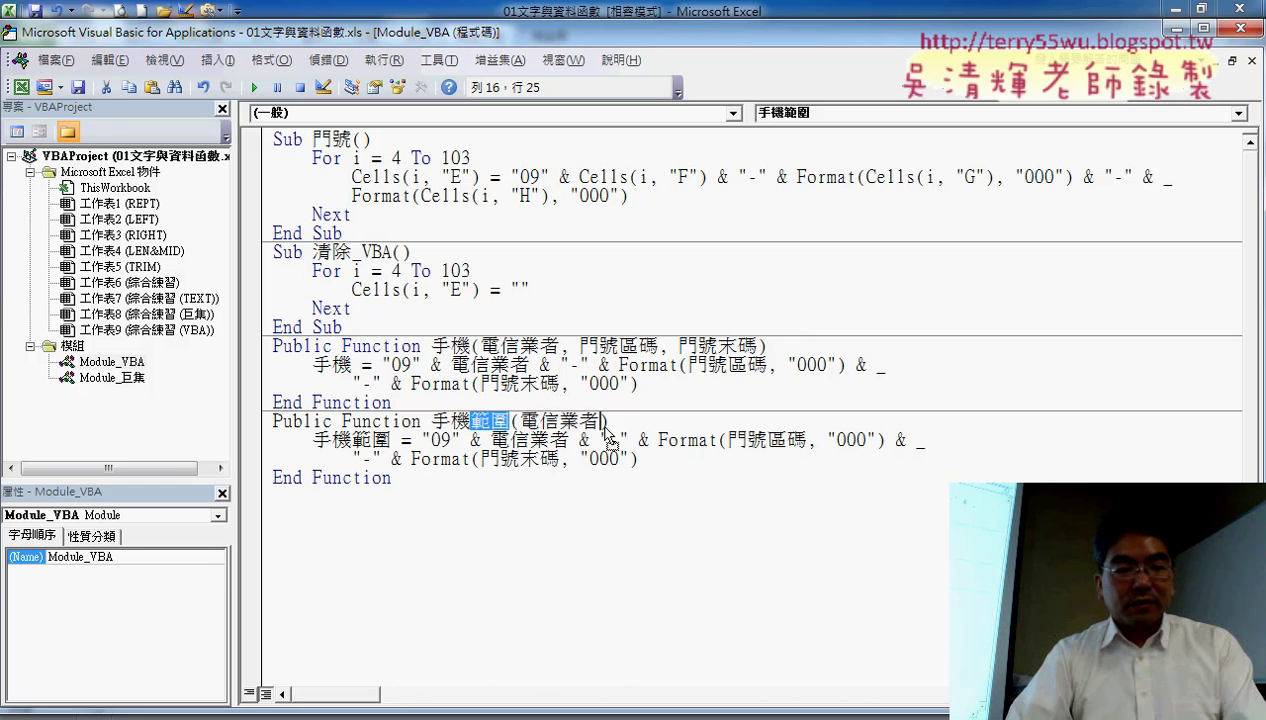
pyautogui.moveTo(600, 432); pyautogui.dragTo(603, 432)
pyautogui.write('範圍')
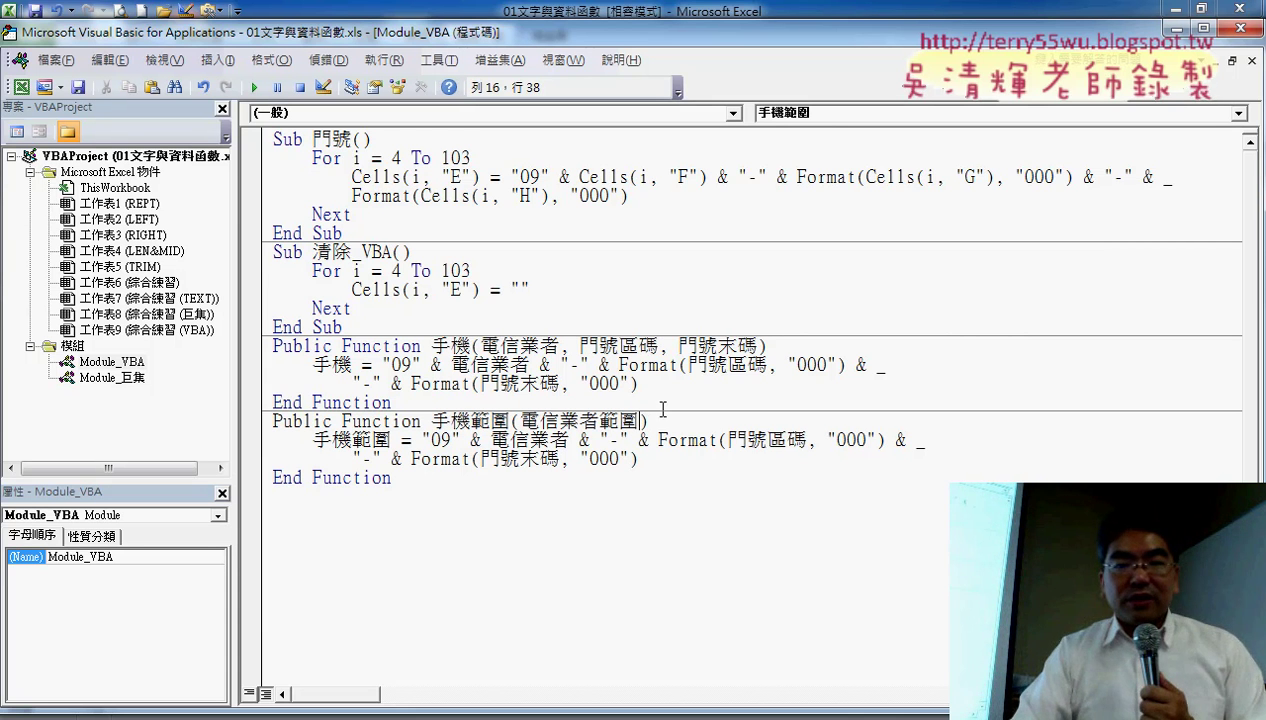
pyautogui.press('Return')
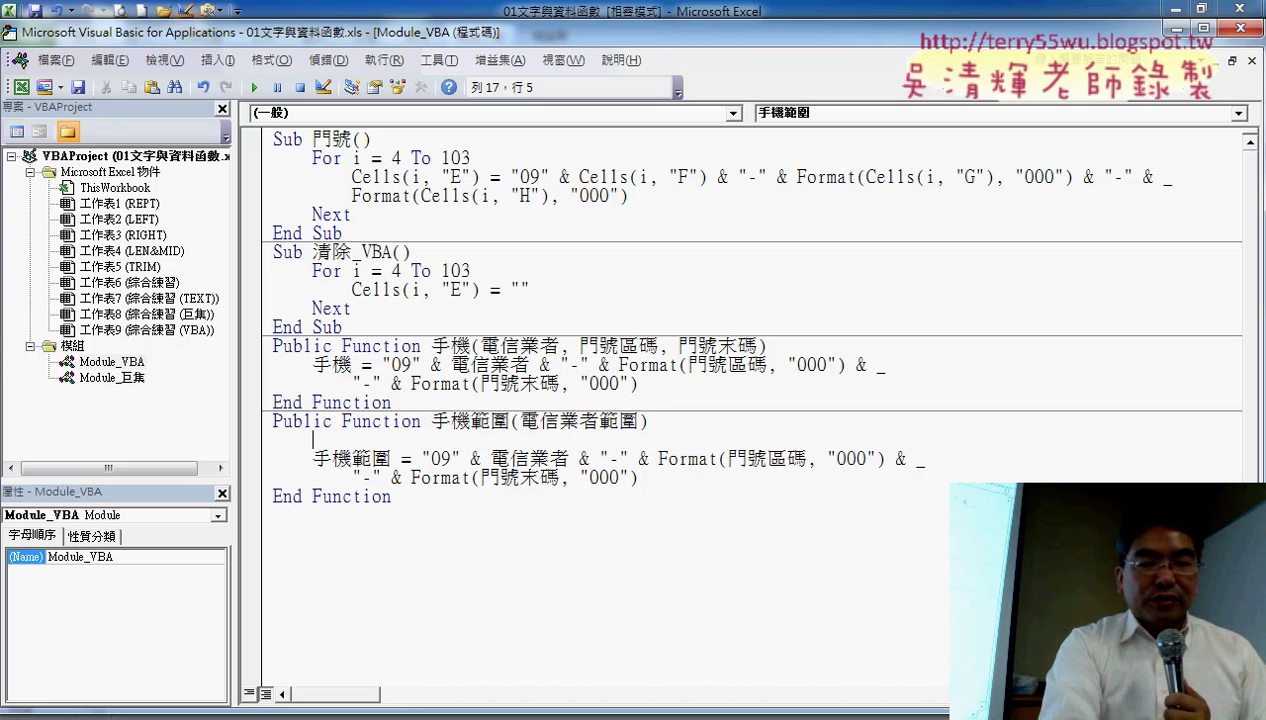
# Step: Write a = 電信業者範圍 as the first line of the 手機範圍 function body
pyautogui.write('Y')
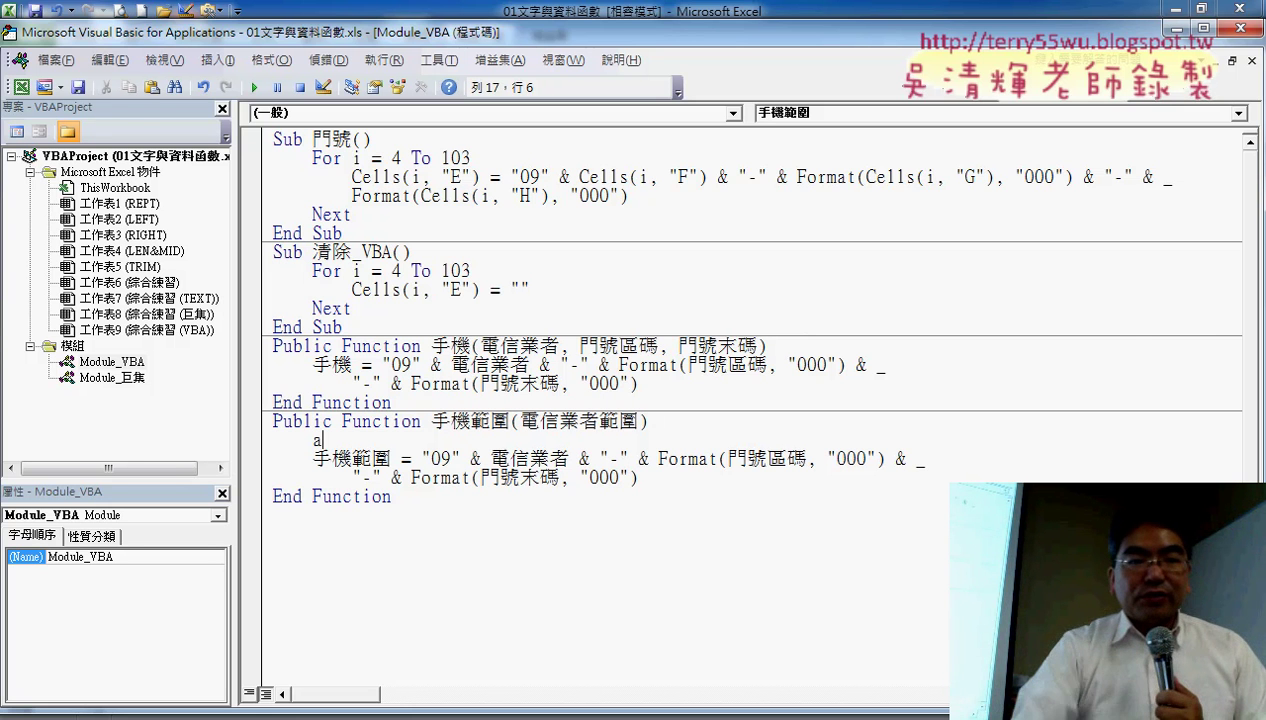
pyautogui.write('=')
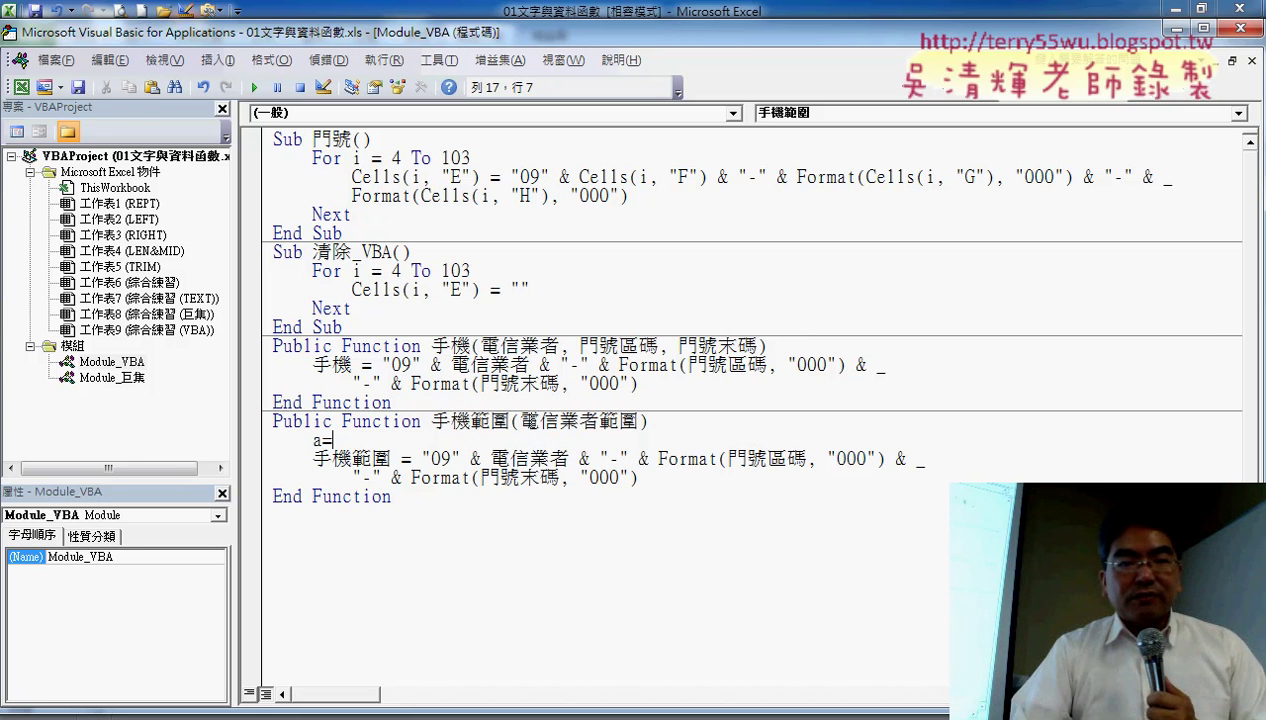
pyautogui.click(519, 420)
pyautogui.click(607, 443)
pyautogui.moveTo(520, 420); pyautogui.dragTo(637, 420)
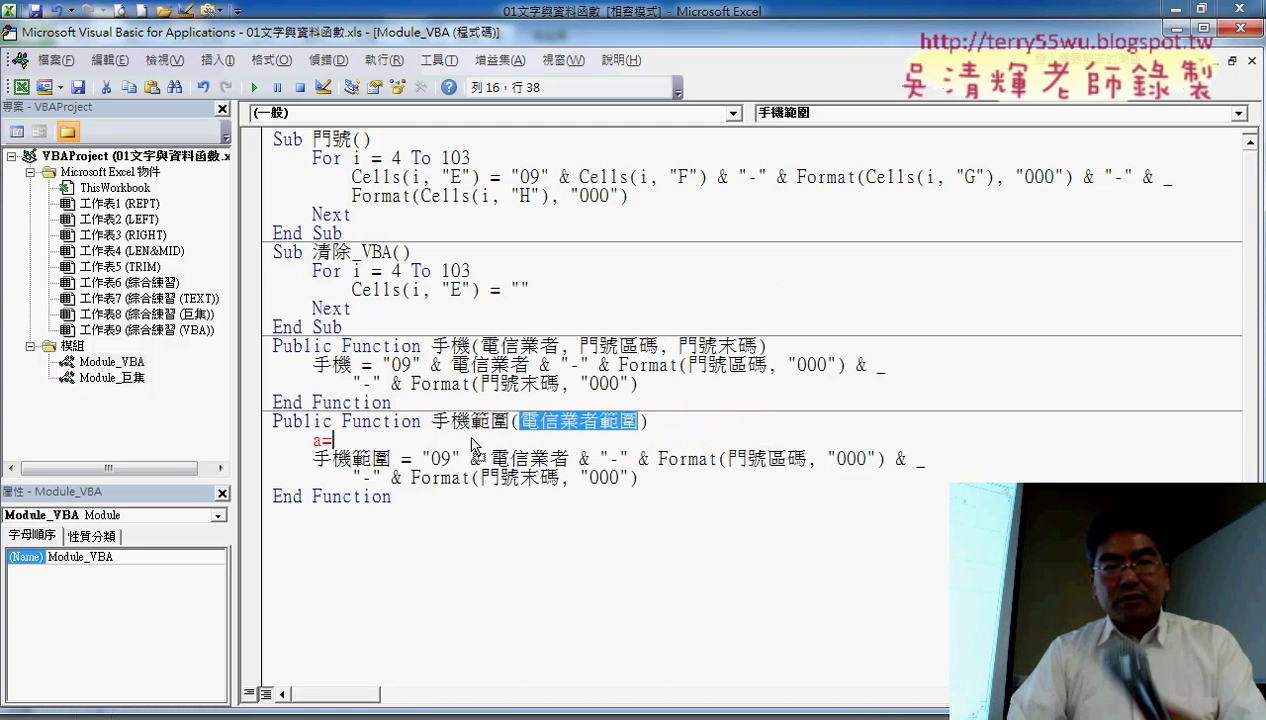
pyautogui.hotkey('ctrl', 'c')
pyautogui.click(475, 441)
pyautogui.hotkey('ctrl', 'v')
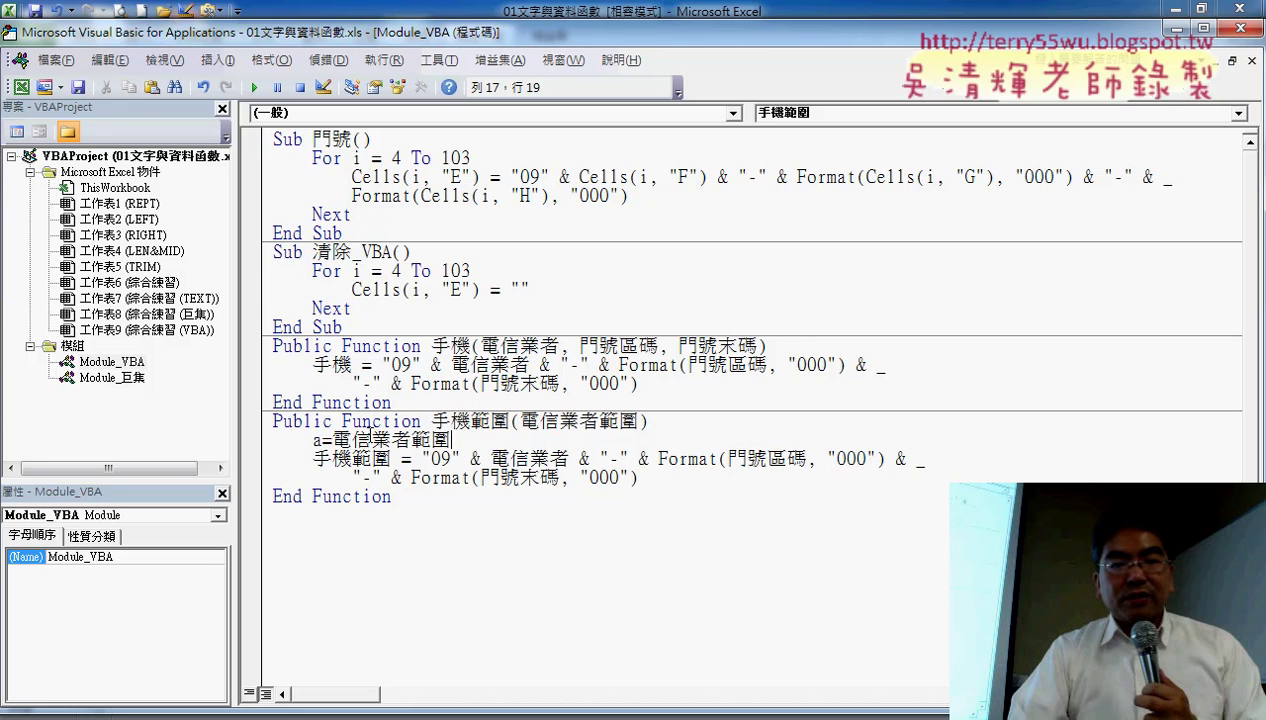
pyautogui.moveTo(362, 477); pyautogui.dragTo(370, 463)
pyautogui.click(488, 440)
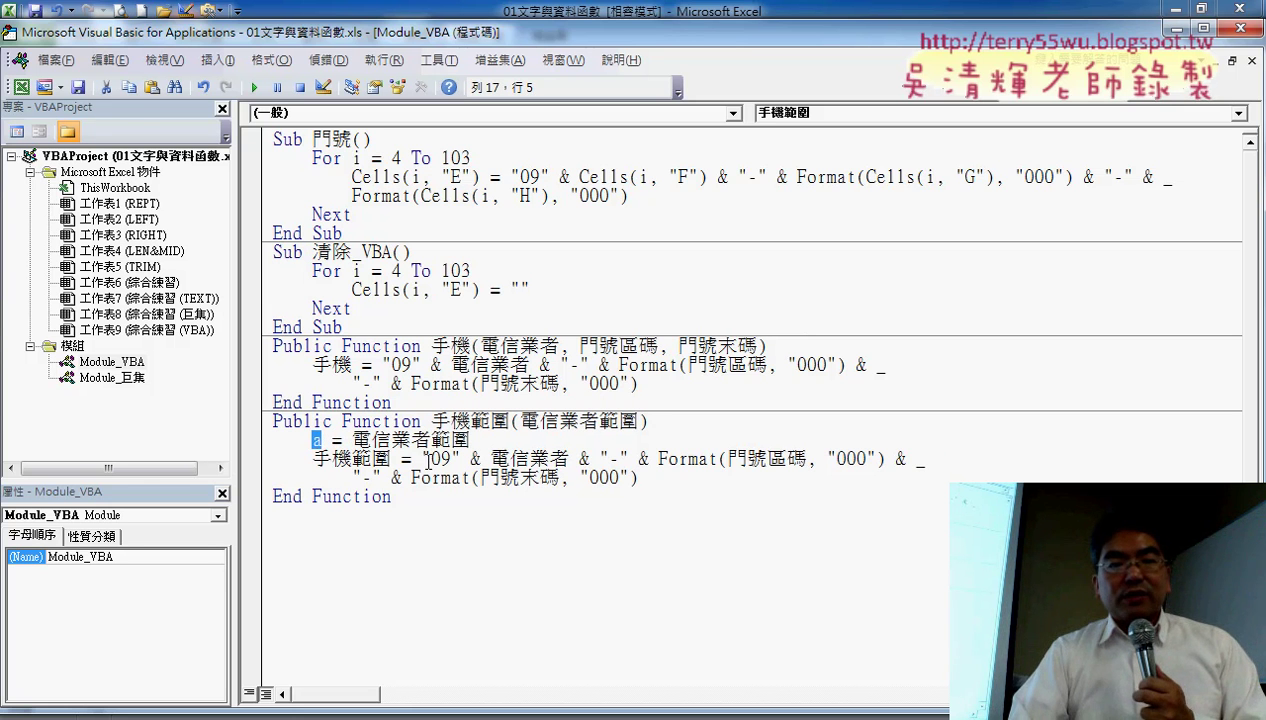
pyautogui.moveTo(489, 459); pyautogui.dragTo(569, 459)
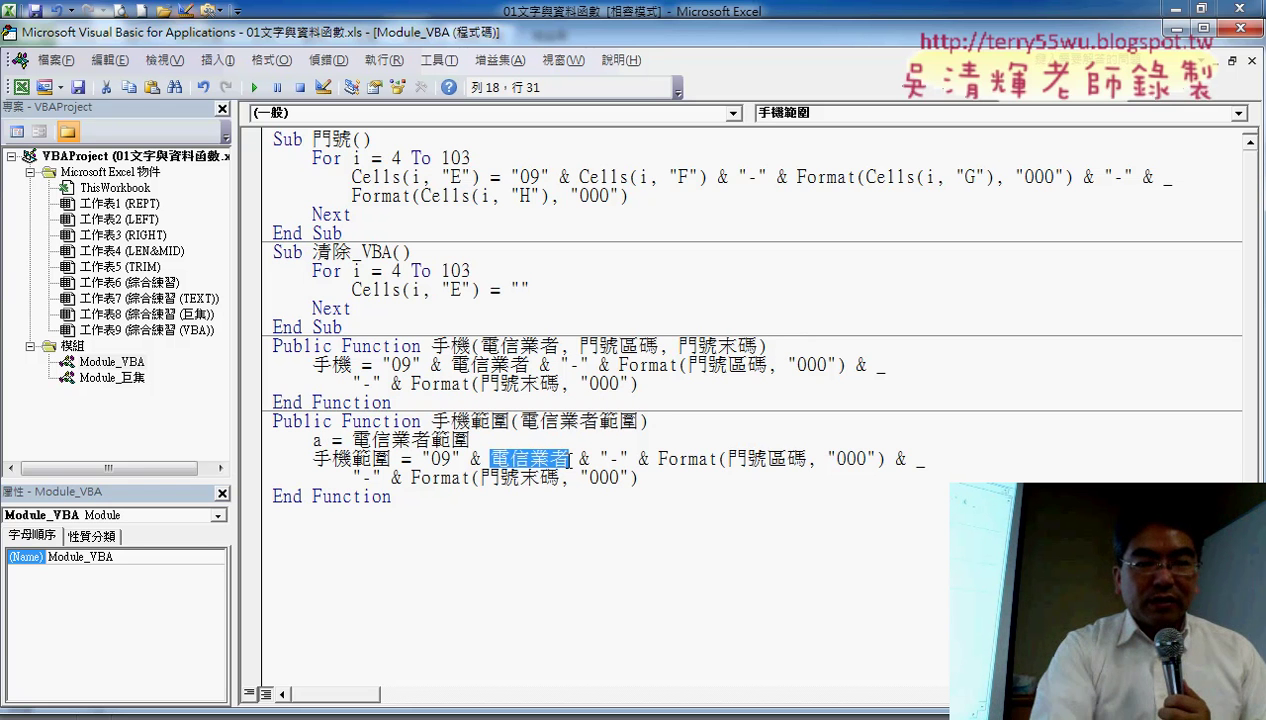
# Step: In the formula line, swap 電信業者, 門號區碼, 門號末碼 for a(1,1), a(1,2), a(1,3)
pyautogui.write('a(')
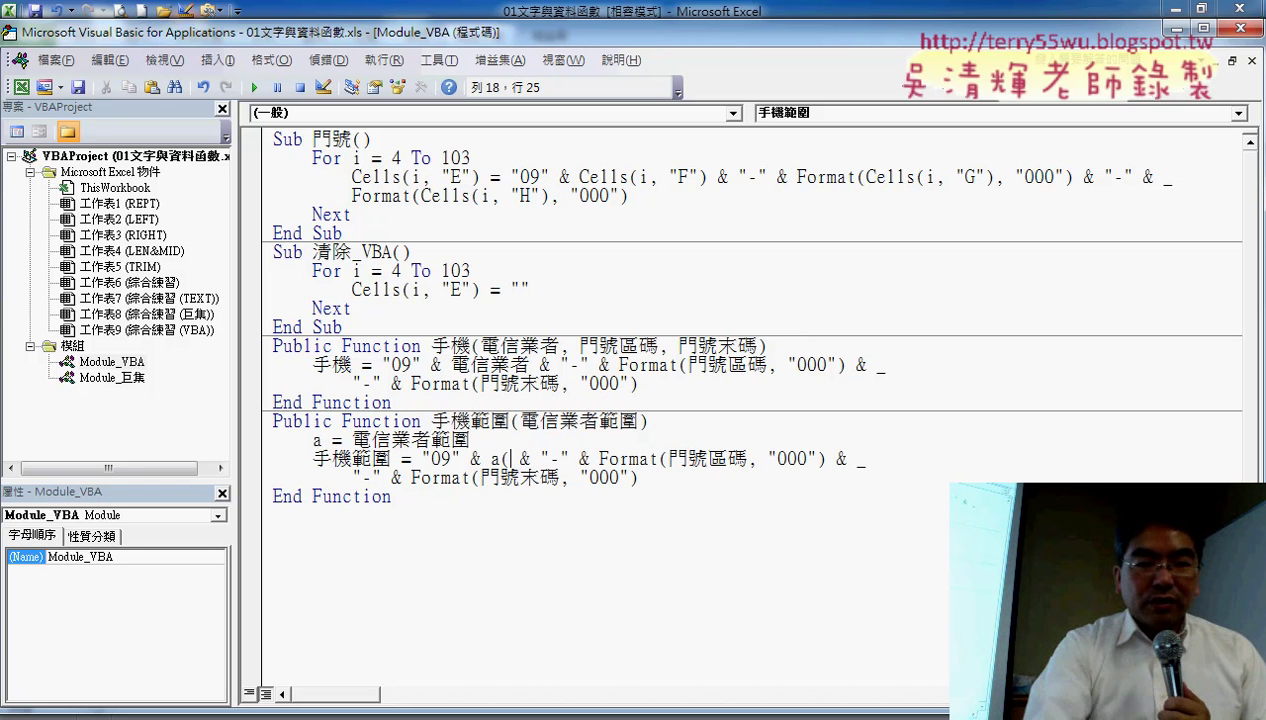
pyautogui.write('1')
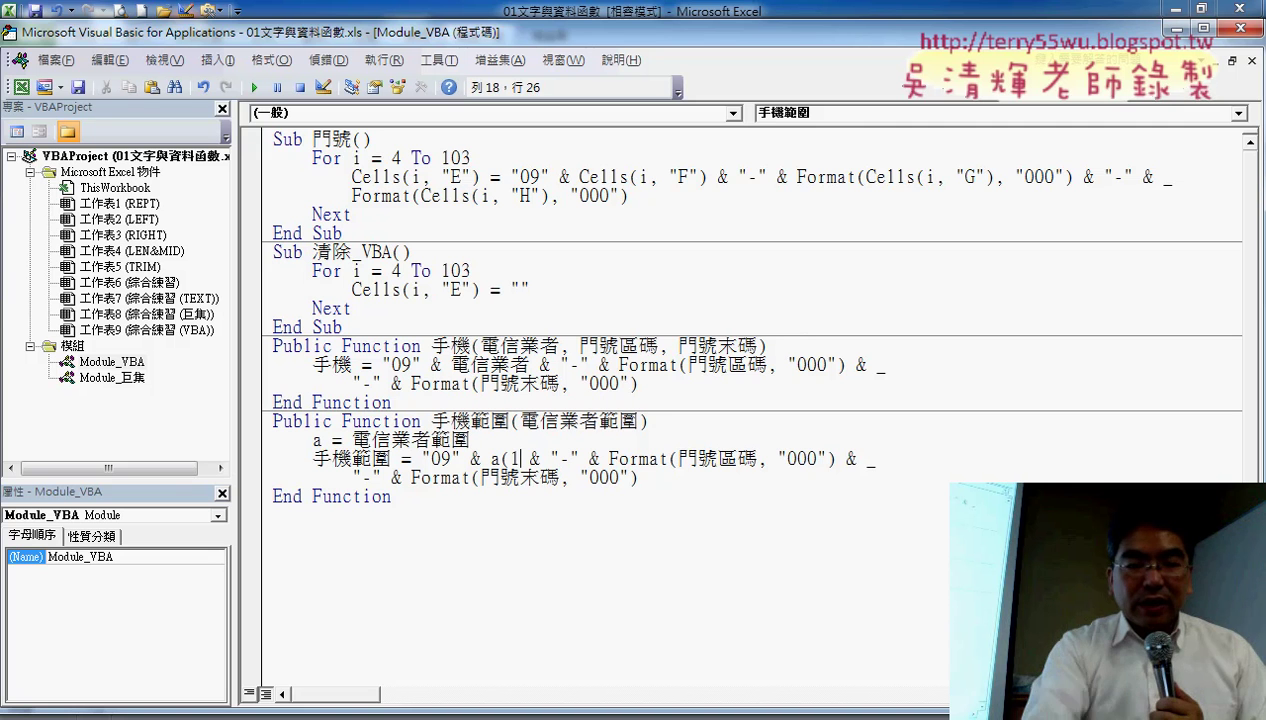
pyautogui.write(',1')
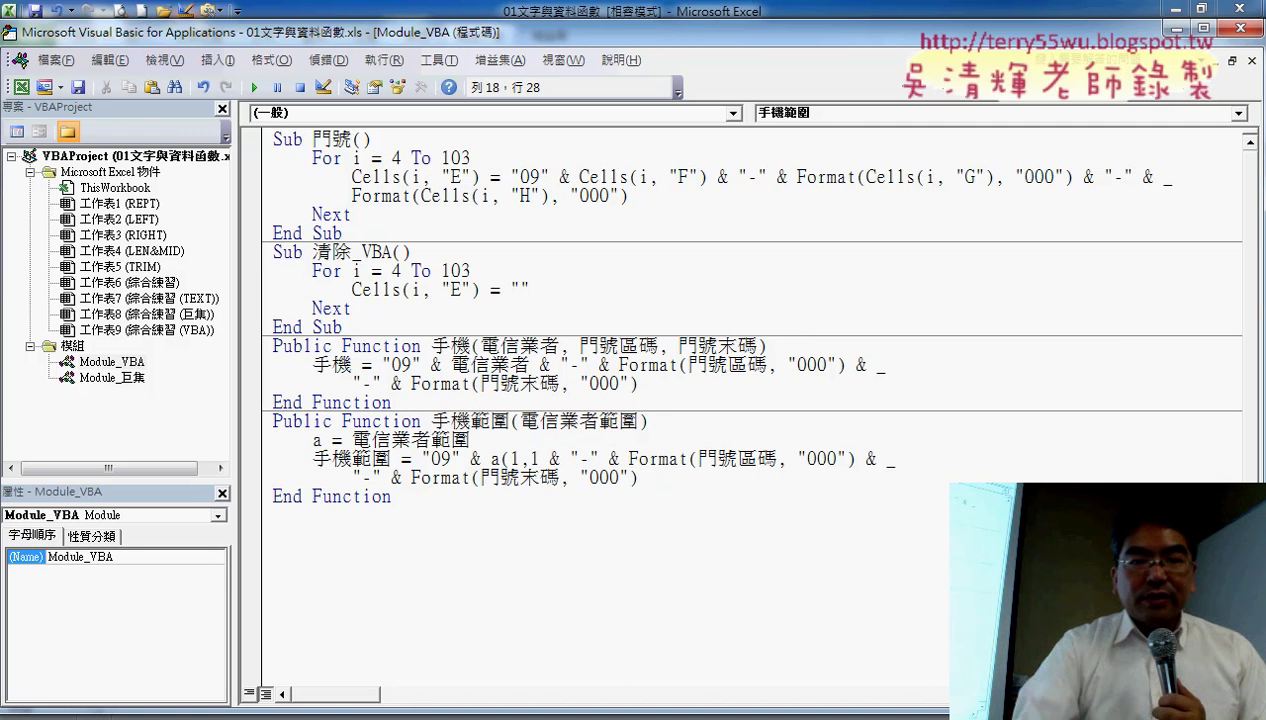
pyautogui.write(')')
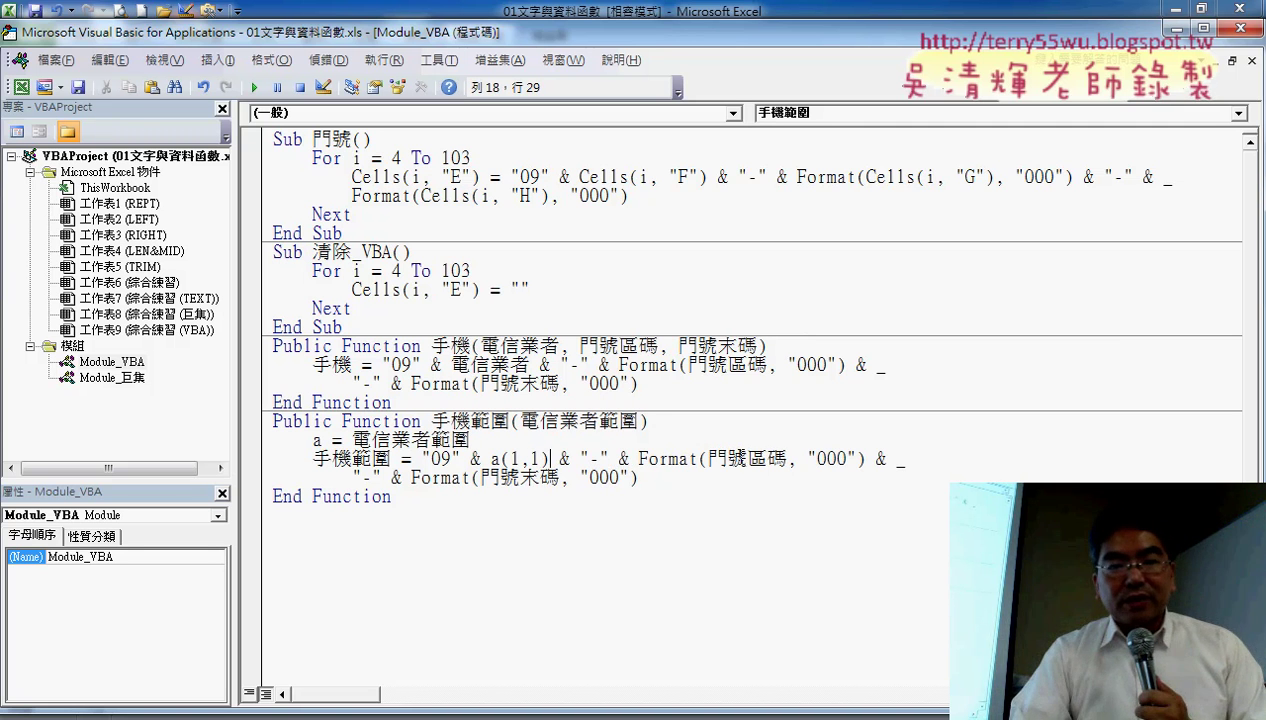
pyautogui.moveTo(549, 458); pyautogui.dragTo(489, 459)
pyautogui.hotkey('ctrl', 'c')
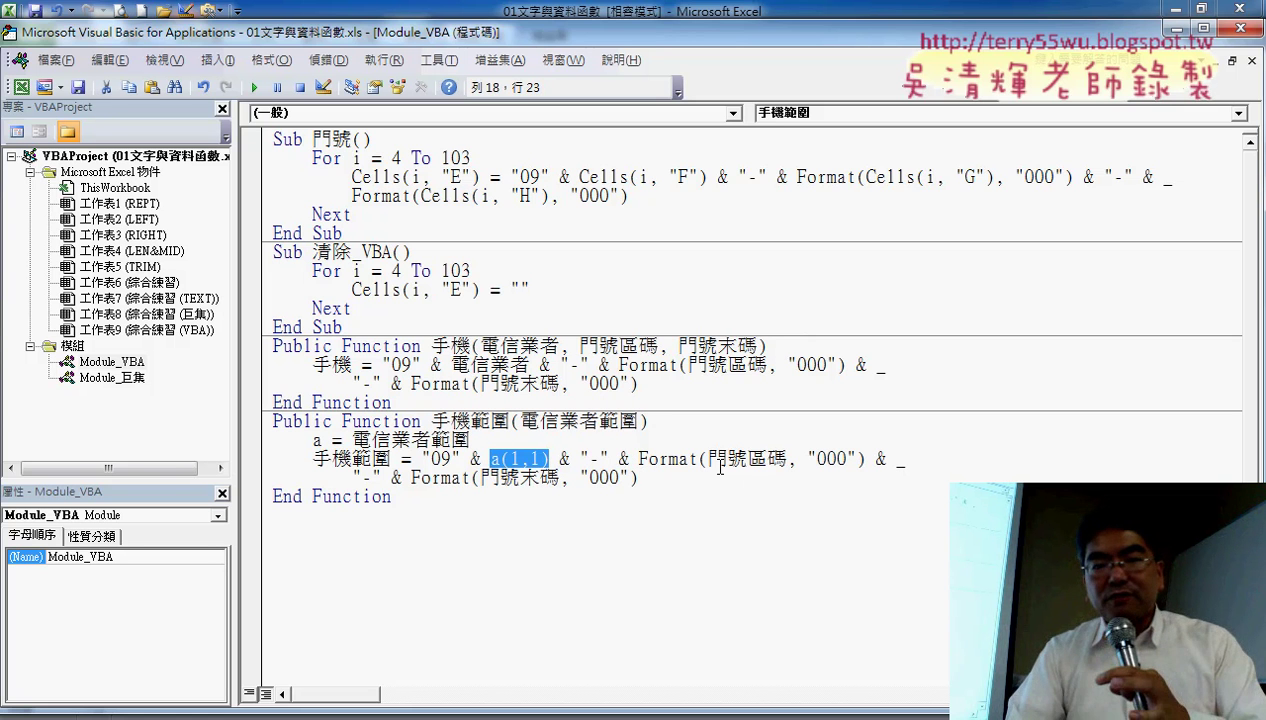
pyautogui.moveTo(708, 459); pyautogui.dragTo(787, 461)
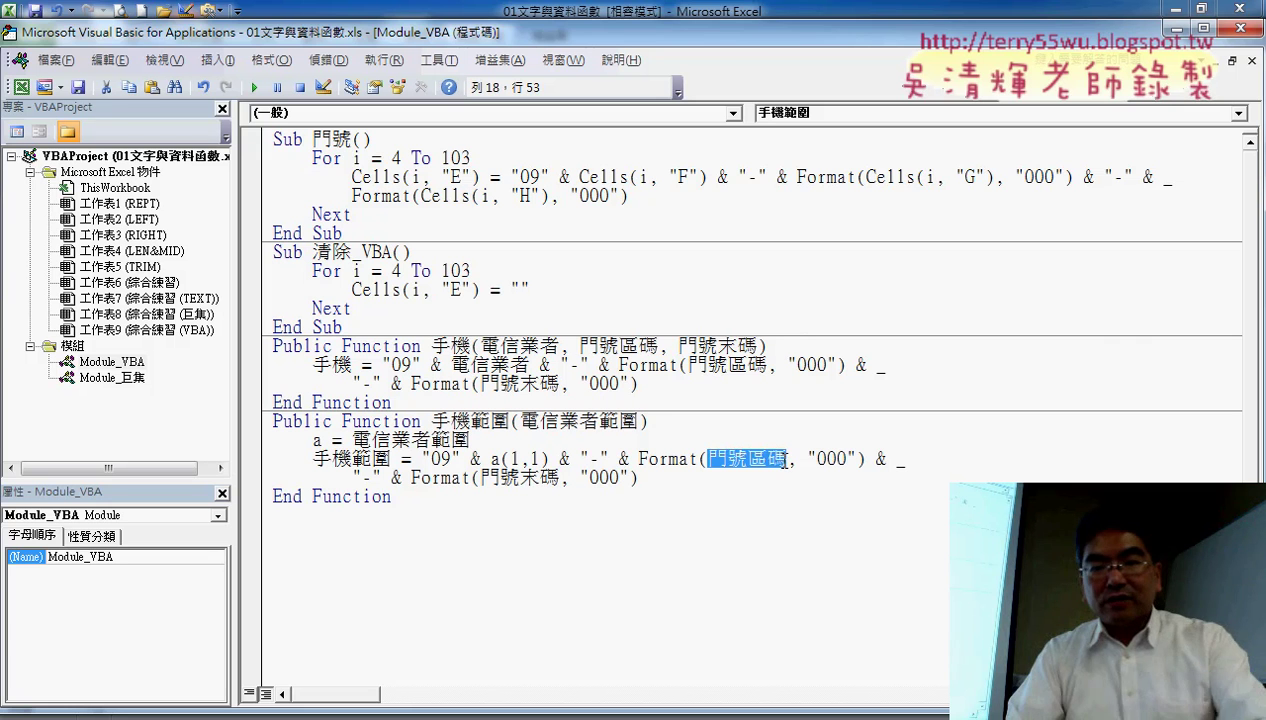
pyautogui.hotkey('ctrl', 'v')
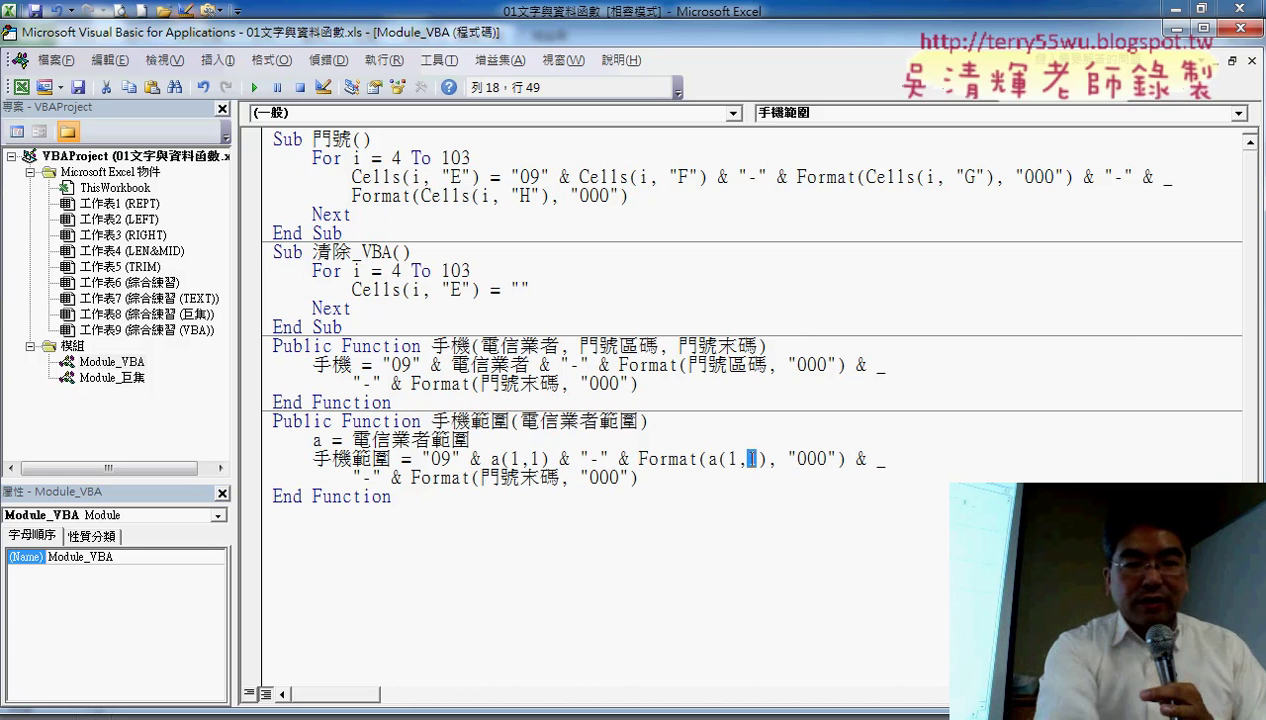
pyautogui.doubleClick(759, 458)
pyautogui.write('2')
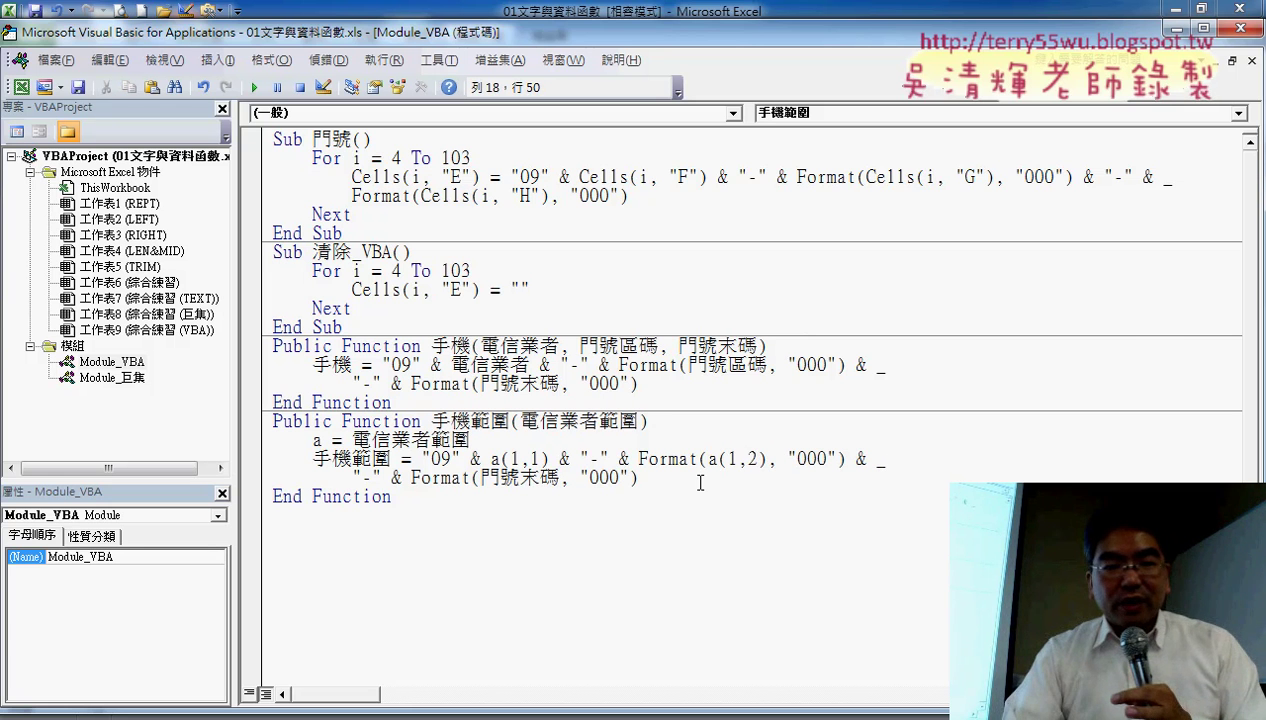
pyautogui.moveTo(481, 477); pyautogui.dragTo(557, 477)
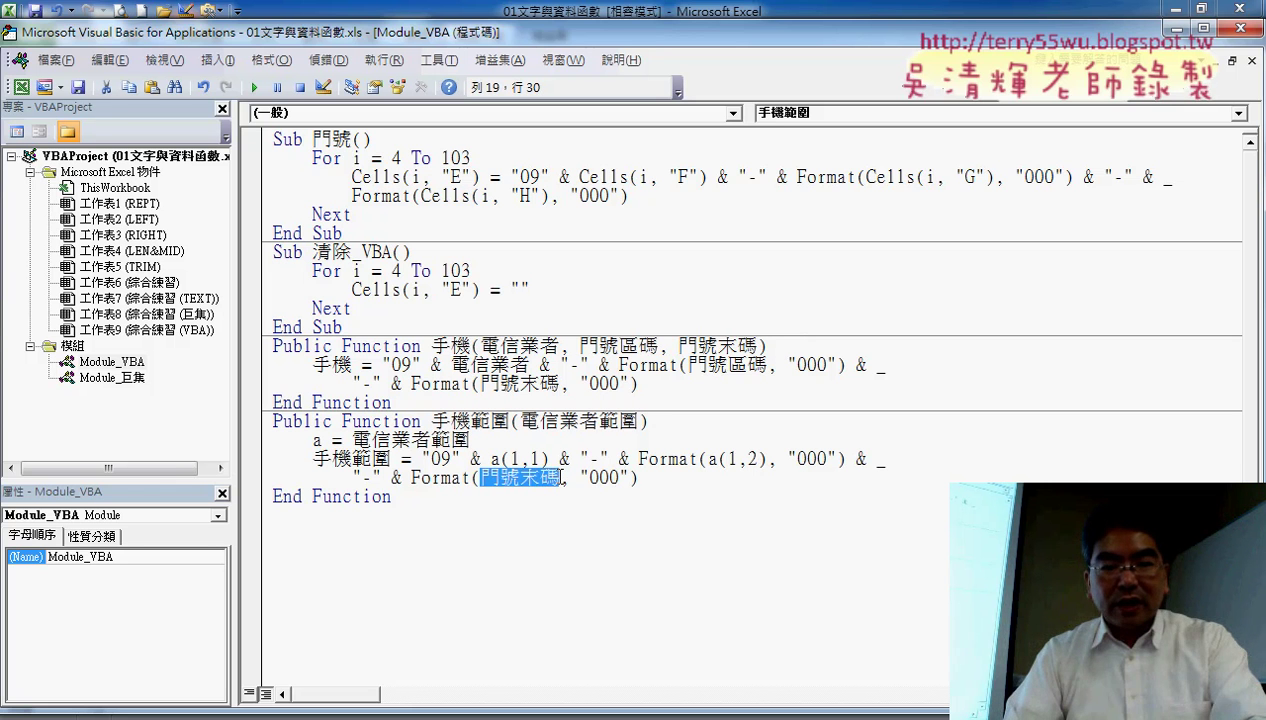
pyautogui.hotkey('ctrl', 'v')
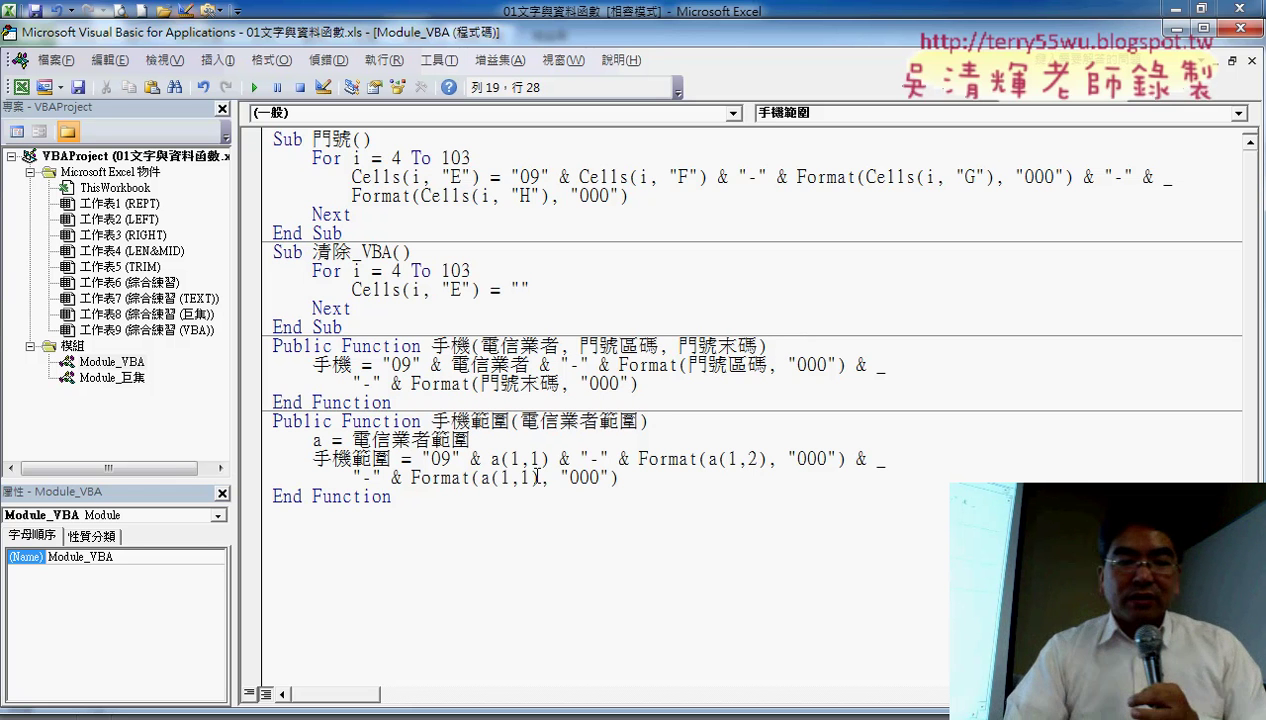
pyautogui.doubleClick(524, 478)
pyautogui.write('3')
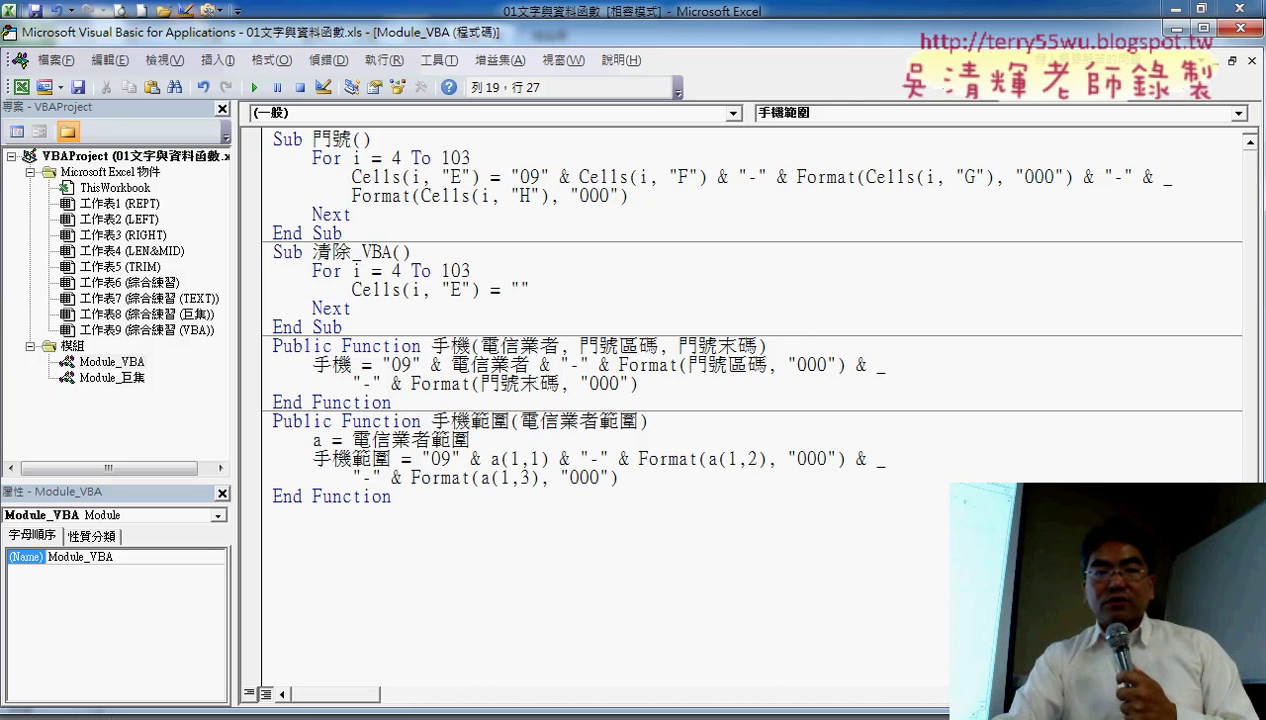
pyautogui.click(501, 658)
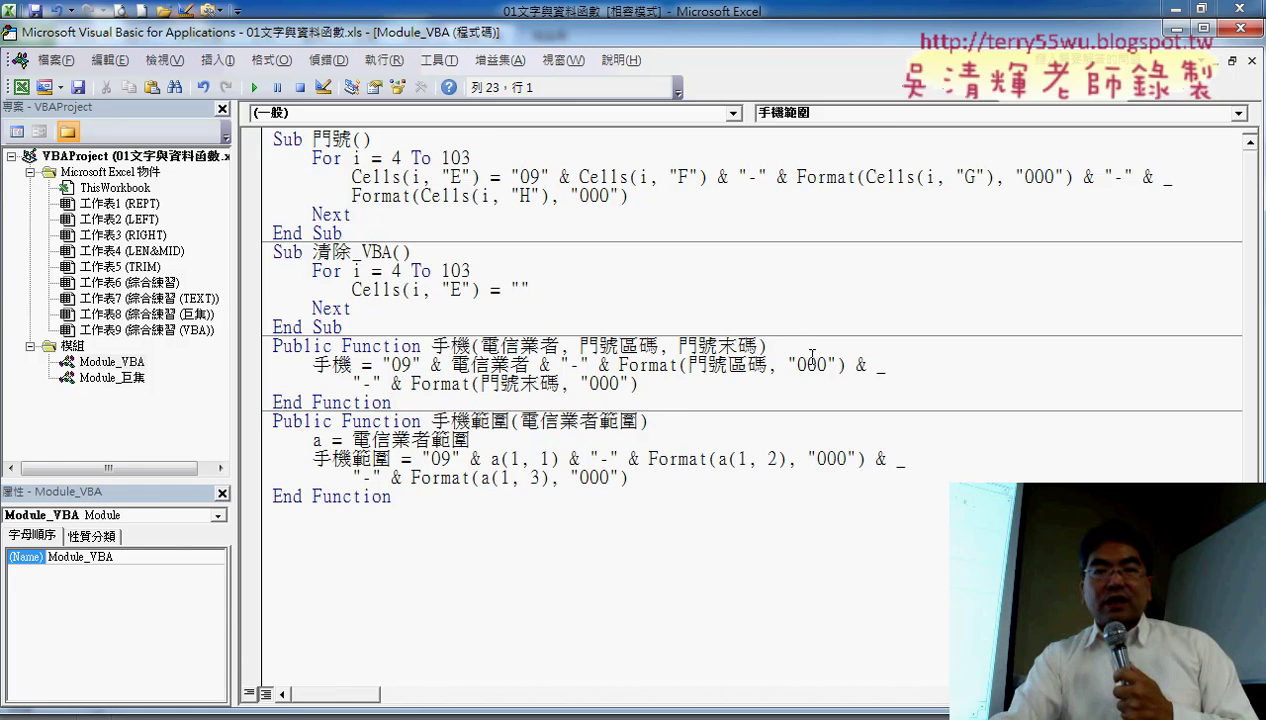
# Step: Close the VBA editor and clear the existing phone-number formulas in column E from E4 down
pyautogui.click(1240, 27)
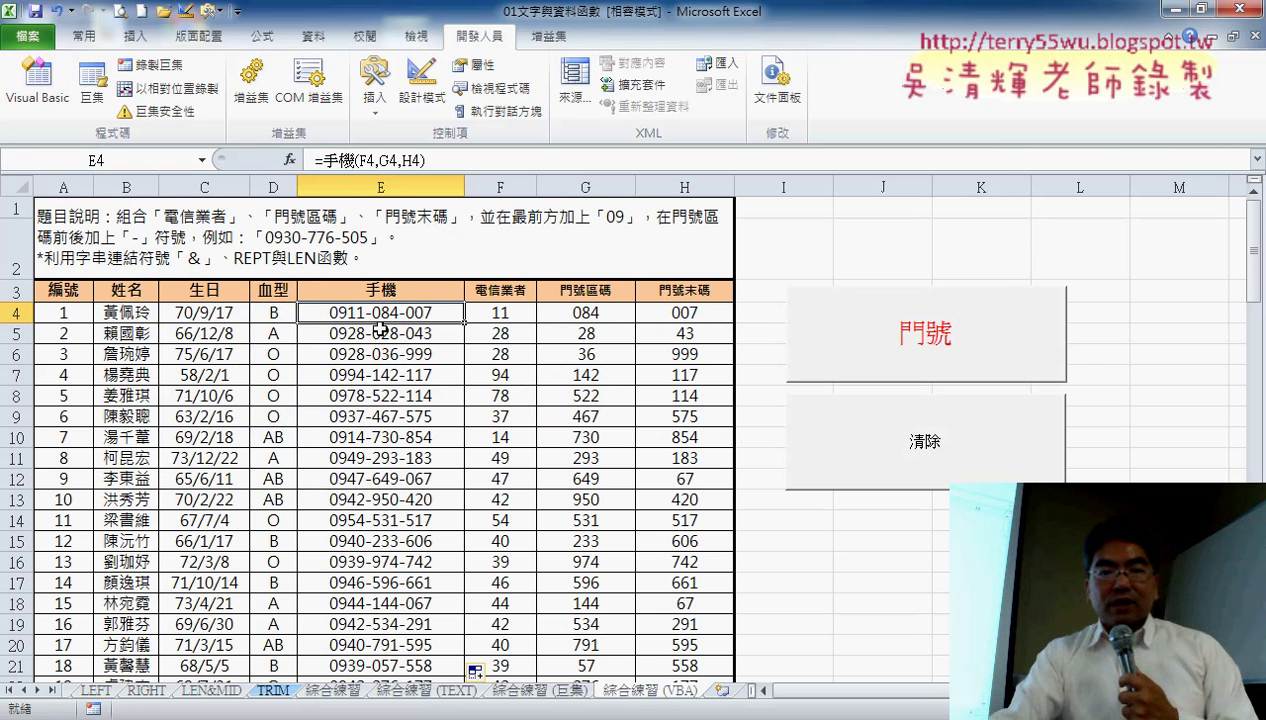
pyautogui.click(911, 460)
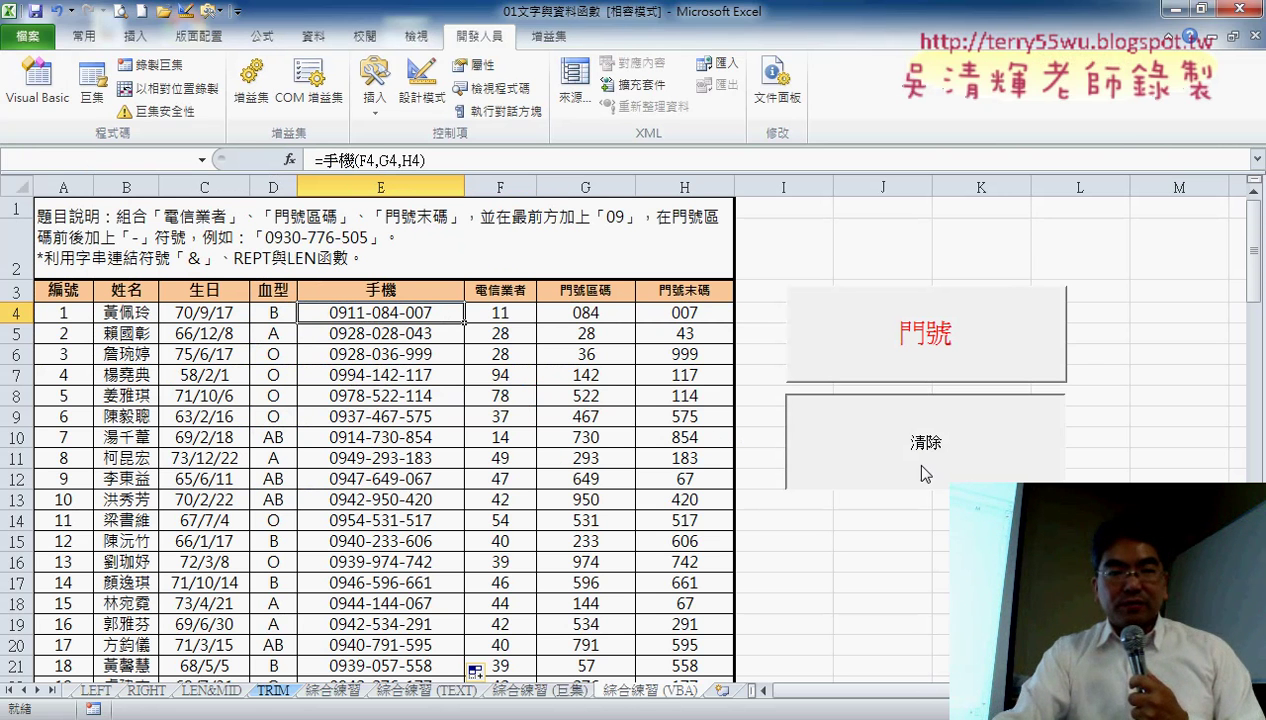
pyautogui.click(644, 415)
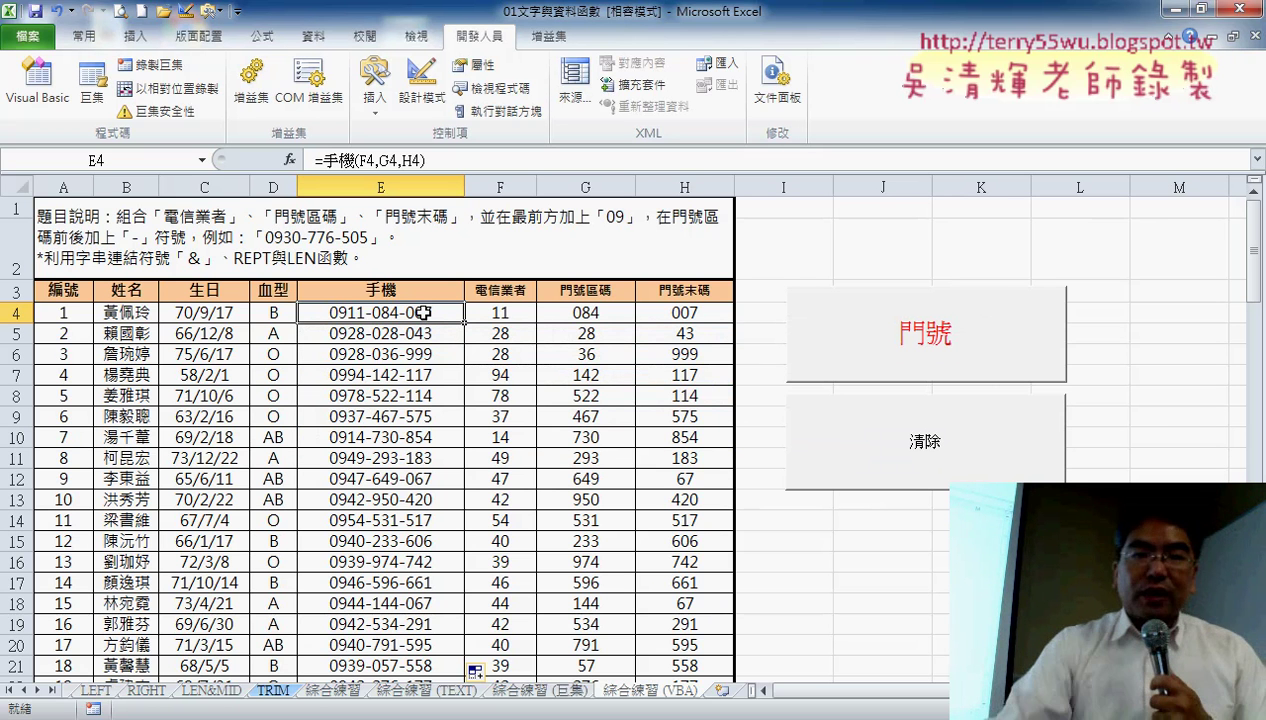
pyautogui.hotkey('ctrl', 'shift', 'Down')
pyautogui.press('Delete')
# Step: Enter =手機範圍(F4:H4) in E4, fill it down column E, then switch to the lecture slides
pyautogui.click(437, 313)
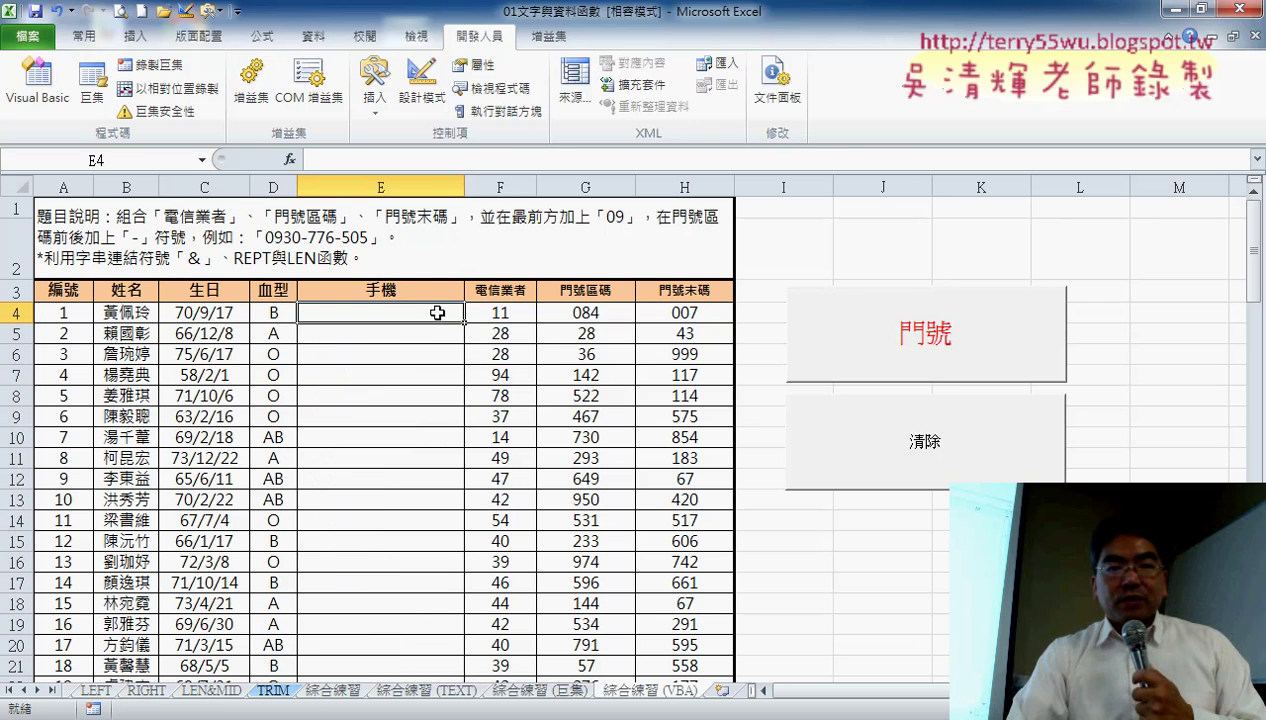
pyautogui.click(289, 160)
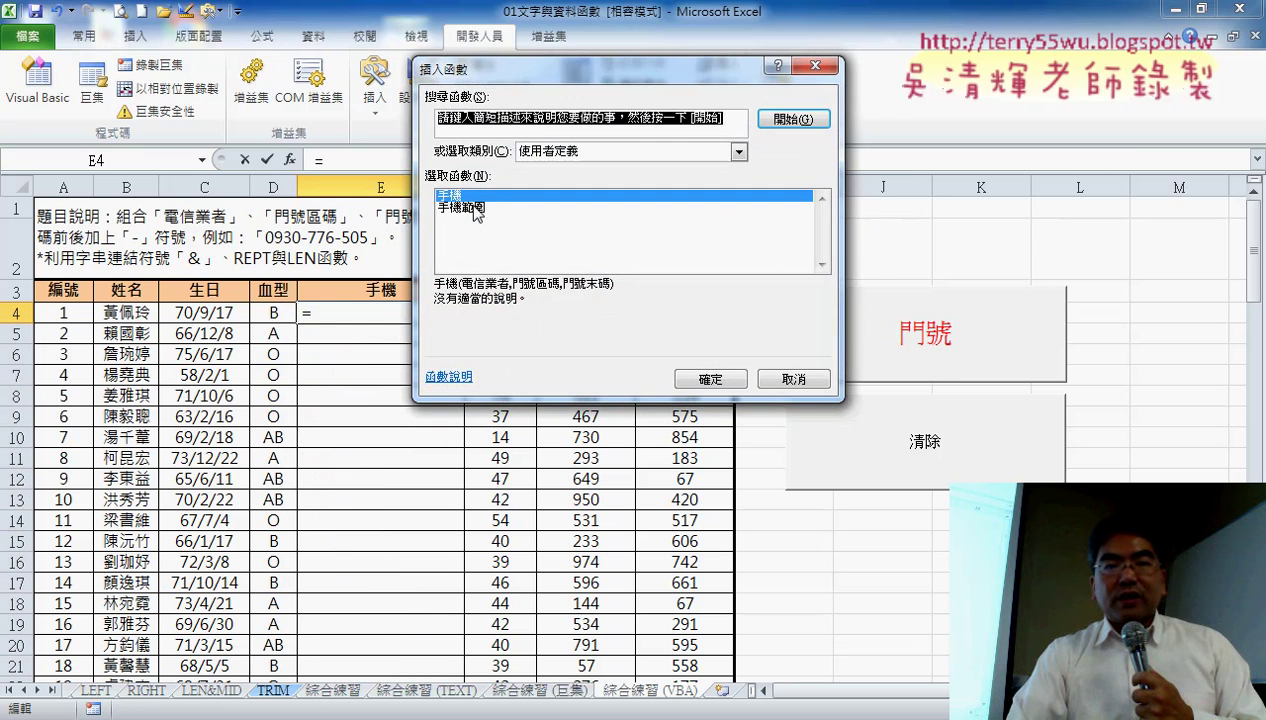
pyautogui.doubleClick(465, 207)
pyautogui.moveTo(588, 135); pyautogui.dragTo(590, 375)
pyautogui.moveTo(502, 313); pyautogui.dragTo(676, 315)
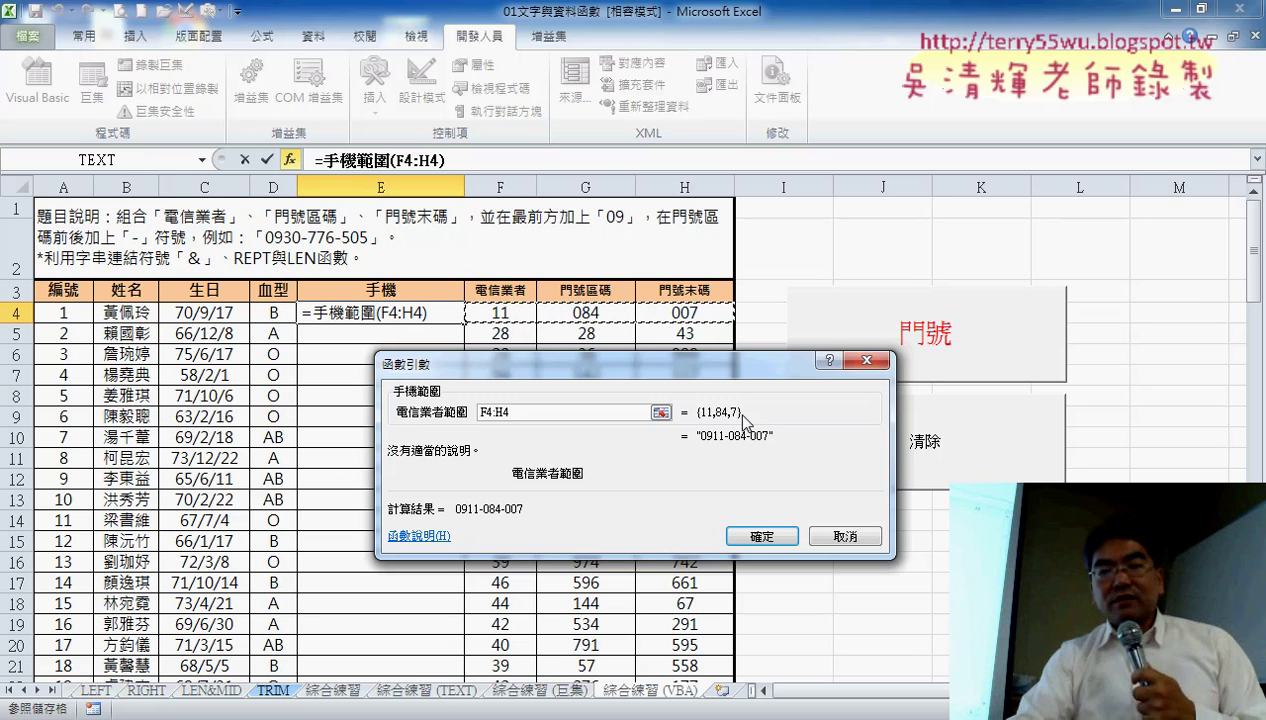
pyautogui.click(776, 537)
pyautogui.doubleClick(465, 322)
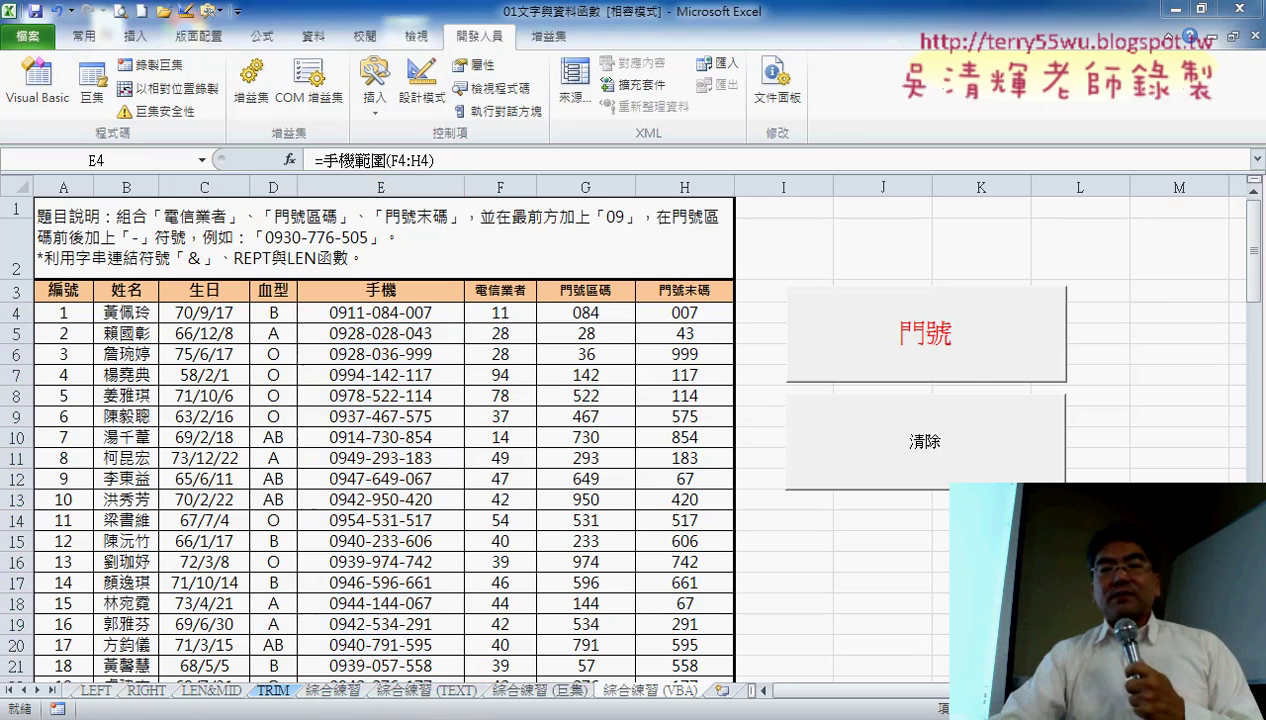
pyautogui.hotkey('alt', 'Tab')
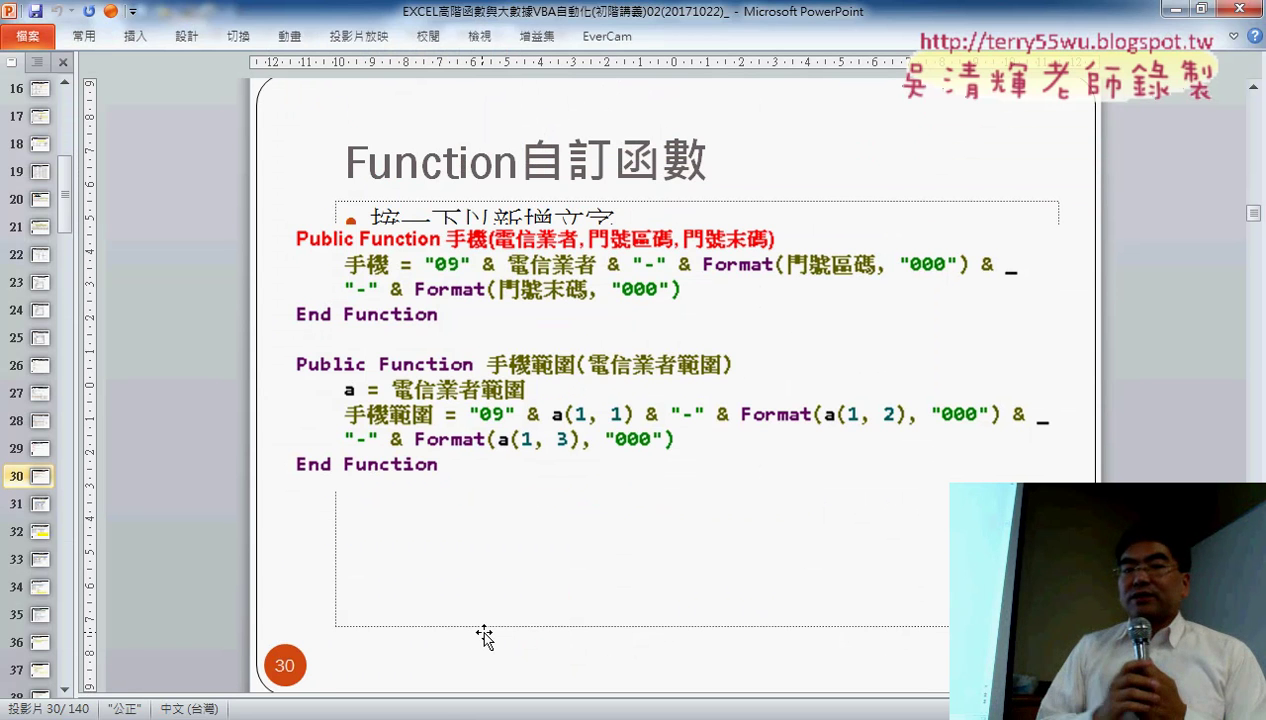